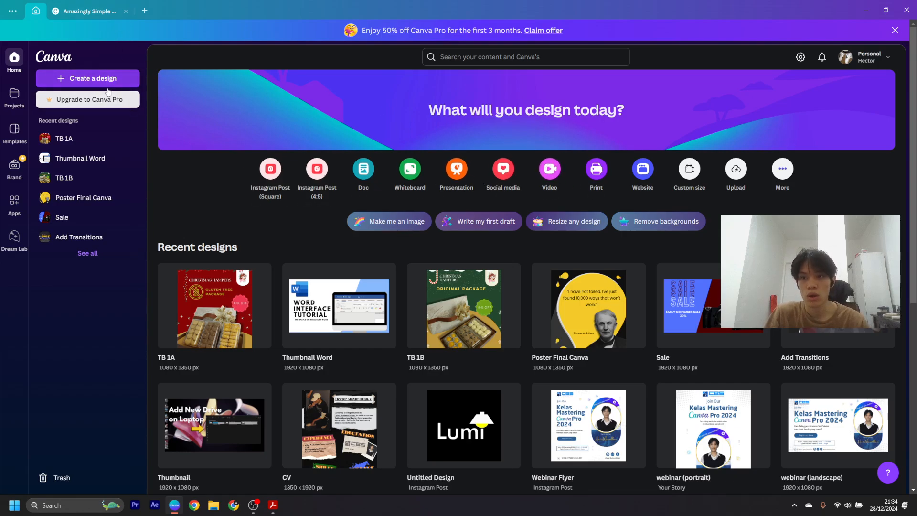
Create a new blank Instagram Post (Square) design at 1080 × 1080 px.
left_click(253, 505)
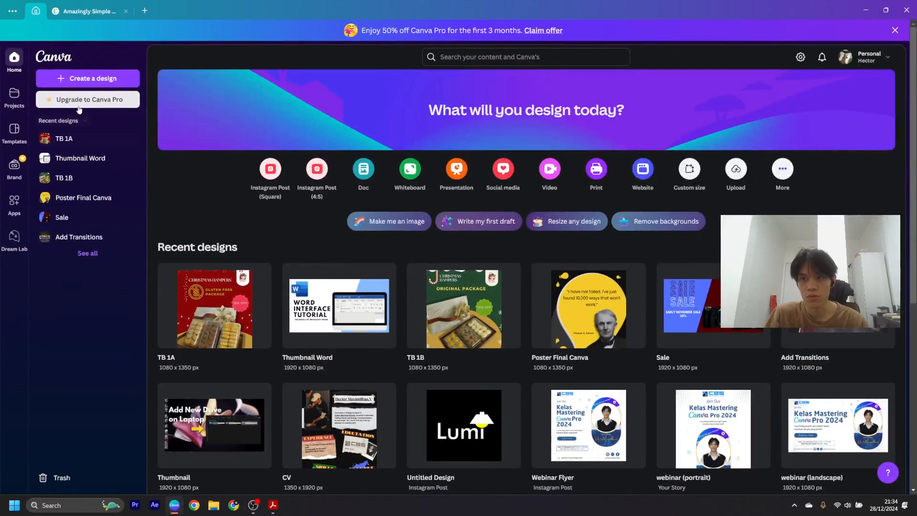
left_click(88, 80)
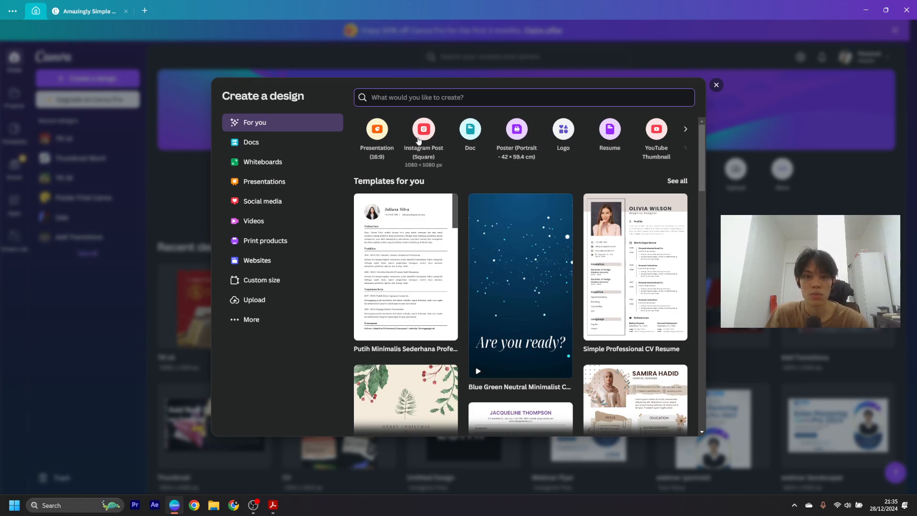
left_click(447, 170)
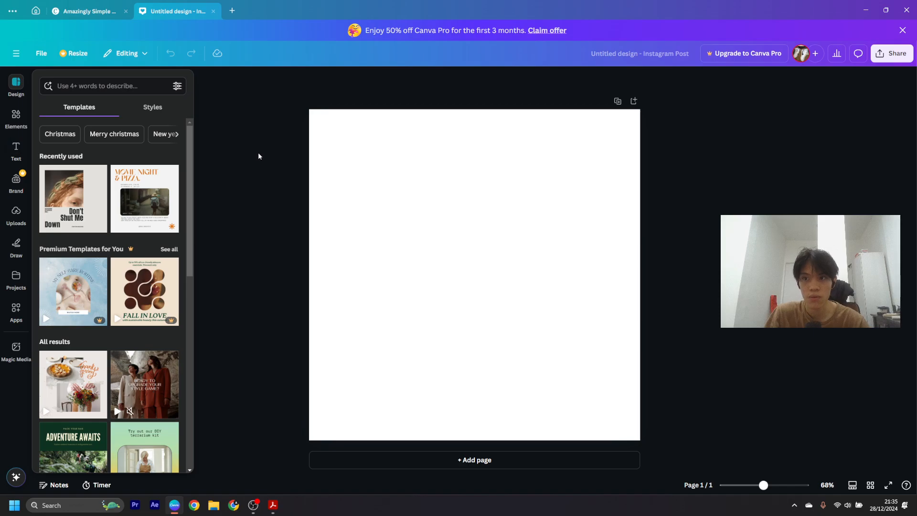
left_click(559, 166)
left_click(262, 200)
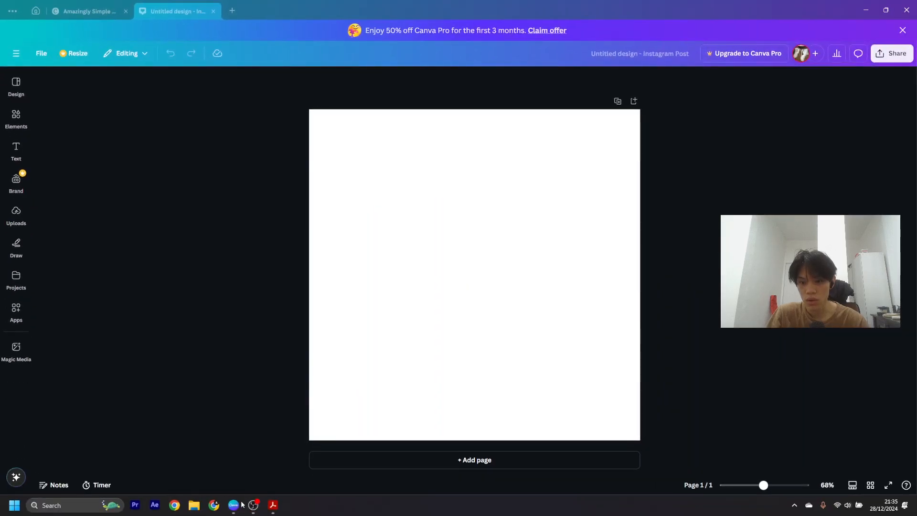
Browse the suggested design templates and the available colour and font styles for the post.
left_click(16, 85)
scroll(122, 181, "down", 5)
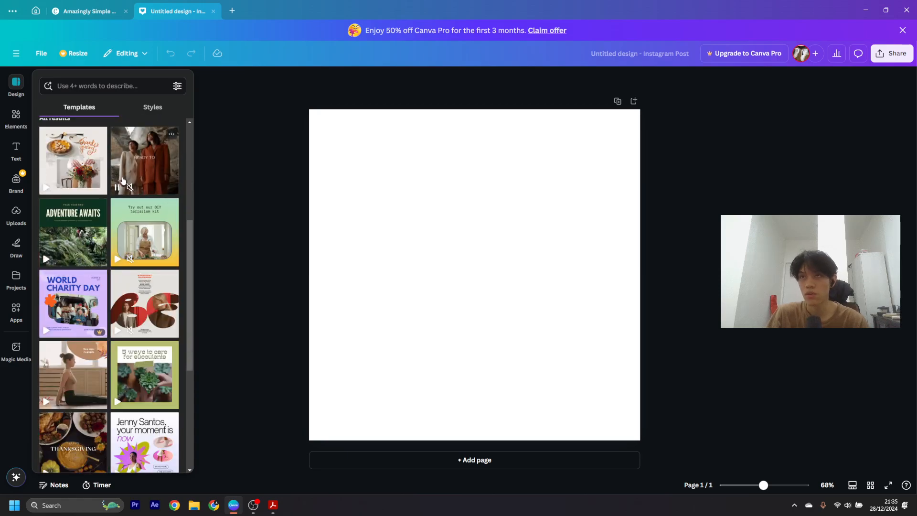
scroll(123, 180, "down", 15)
left_click(129, 110)
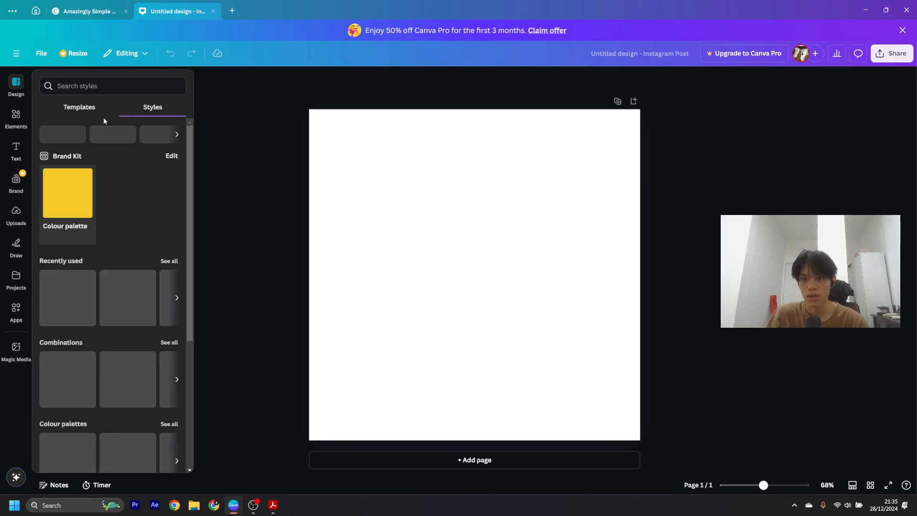
scroll(106, 228, "down", 5)
scroll(112, 232, "up", 5)
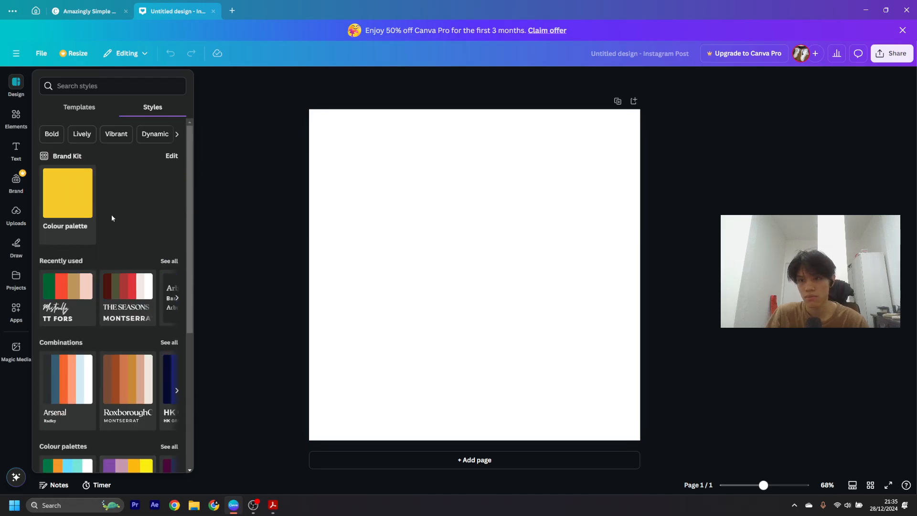
left_click(78, 109)
scroll(99, 247, "up", 5)
scroll(99, 247, "up", 5)
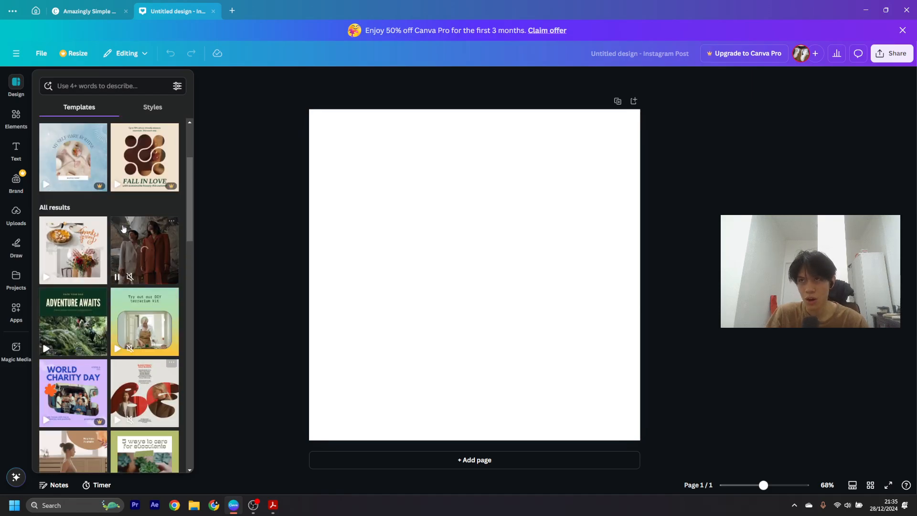
scroll(138, 191, "up", 3)
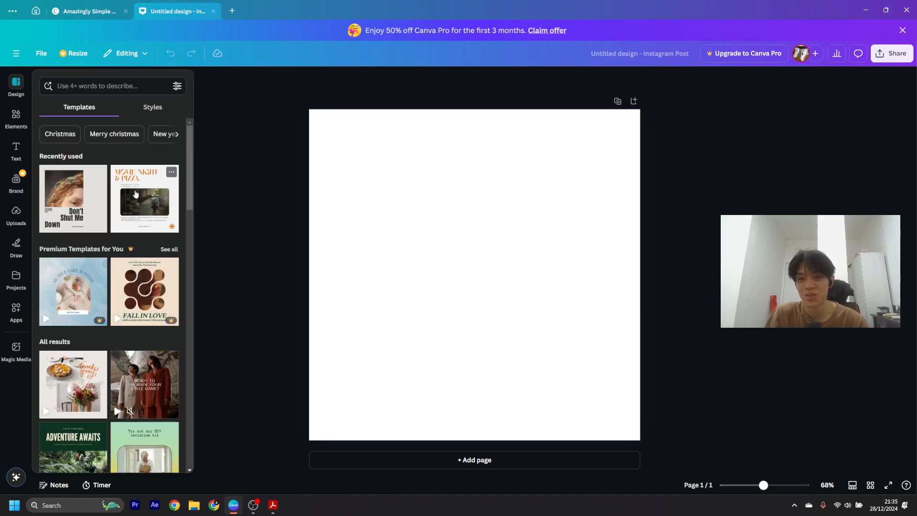
Apply the recently used "Don't Shut Me Down" template to the blank page and check its individually selectable elements.
scroll(94, 246, "down", 10)
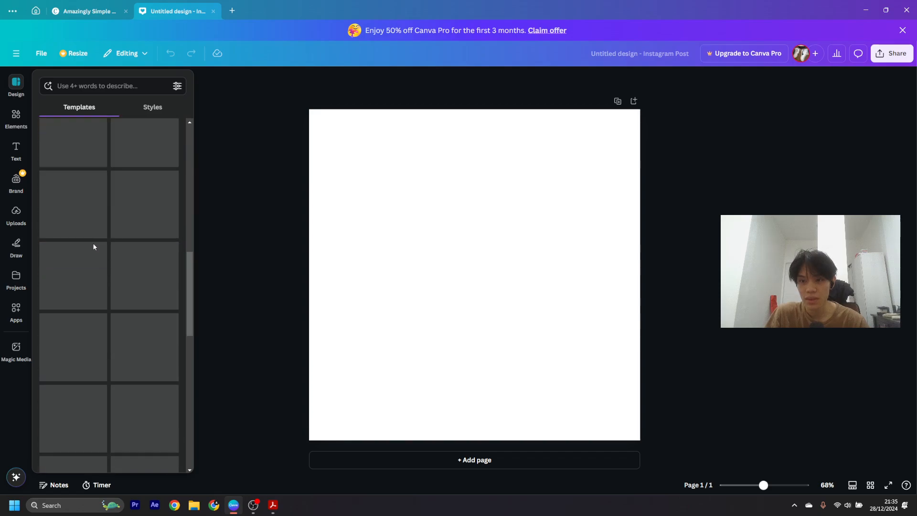
scroll(117, 274, "down", 2)
scroll(117, 273, "up", 12)
left_click_drag(72, 219, 359, 264)
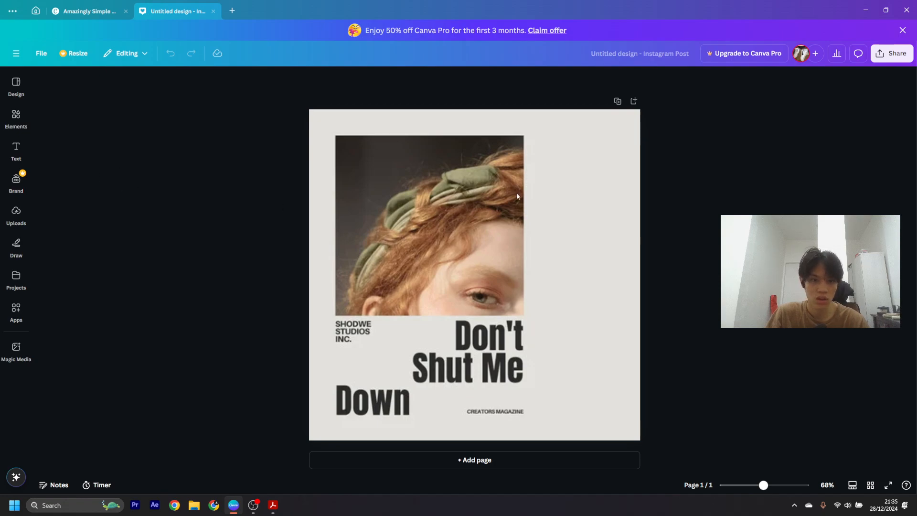
left_click(518, 268)
left_click(450, 341)
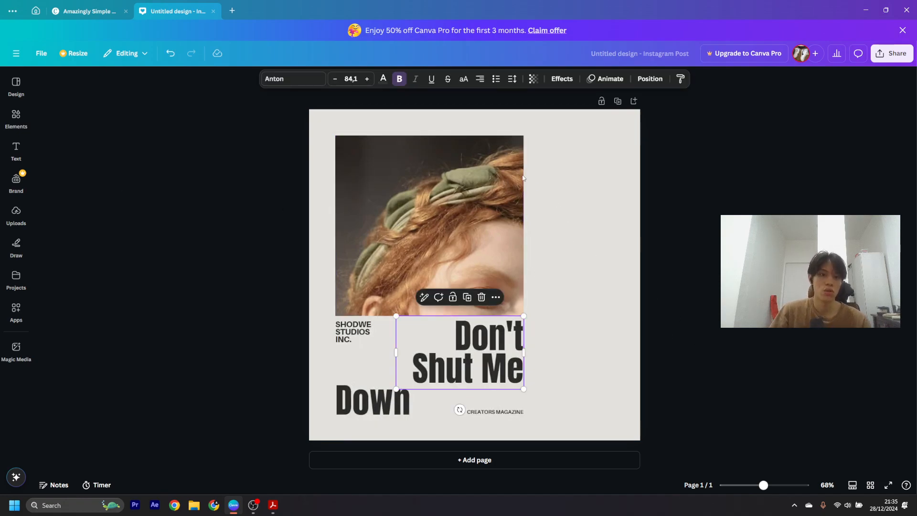
left_click(510, 191)
left_click(565, 172)
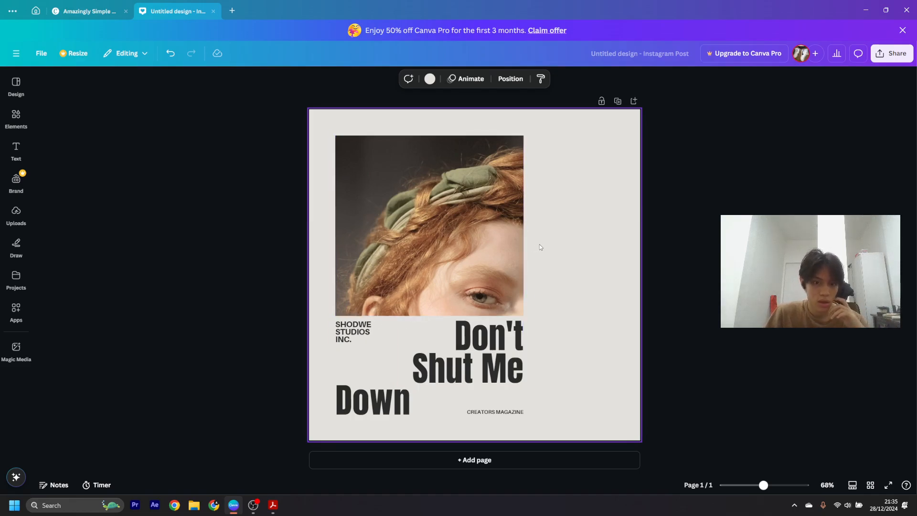
Search the design templates for "christmas" and look through the matching designs.
left_click(19, 82)
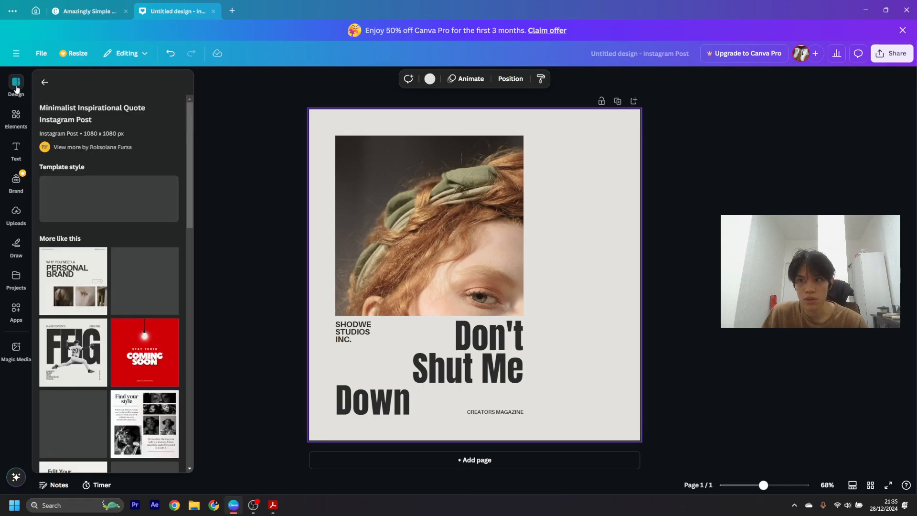
left_click(45, 78)
left_click(116, 83)
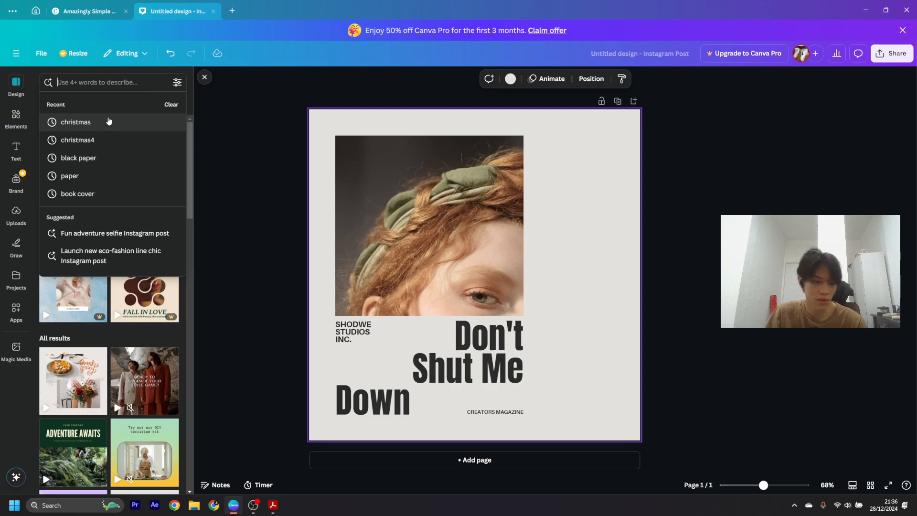
left_click(109, 121)
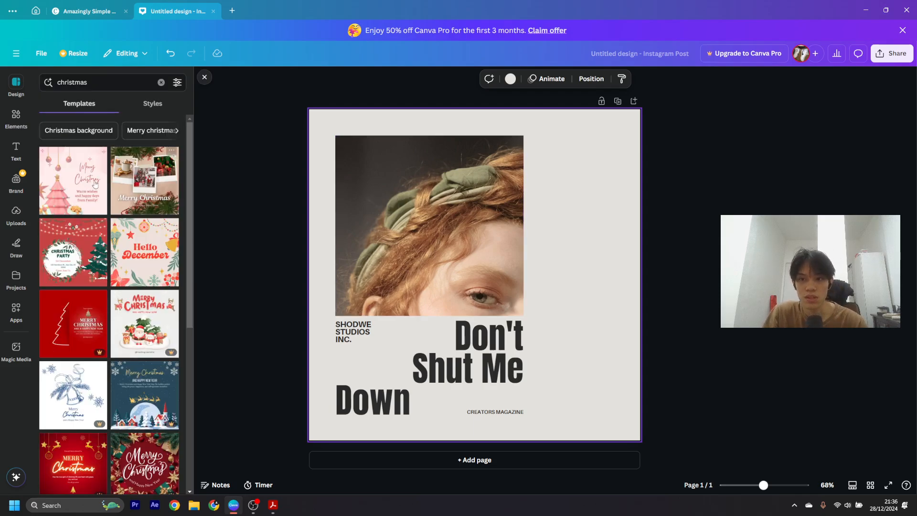
scroll(136, 253, "down", 3)
scroll(136, 253, "down", 10)
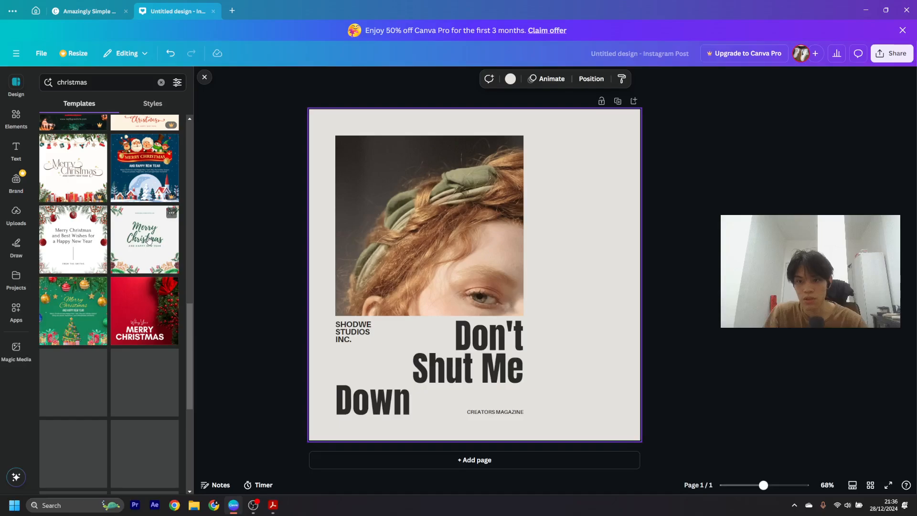
scroll(148, 234, "up", 15)
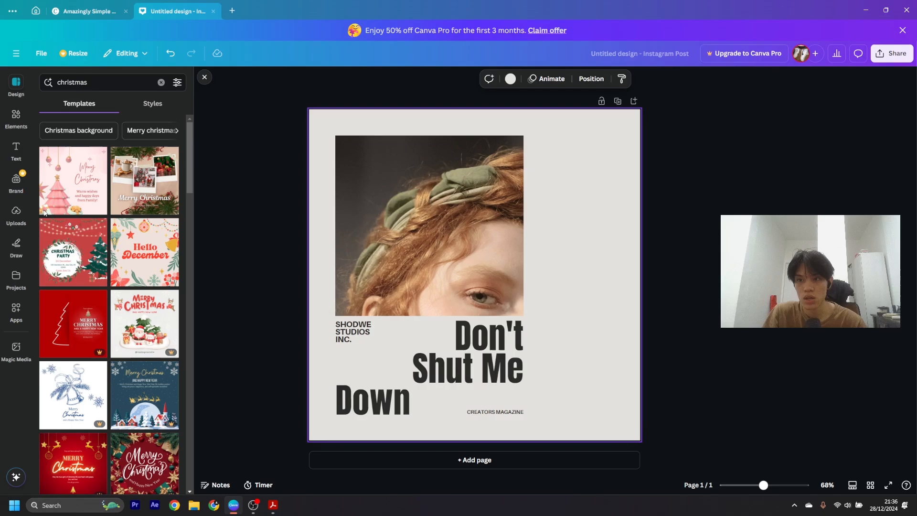
Browse the element library's categories, from shapes and graphics down to frames, grids, mockups and collections.
left_click(16, 114)
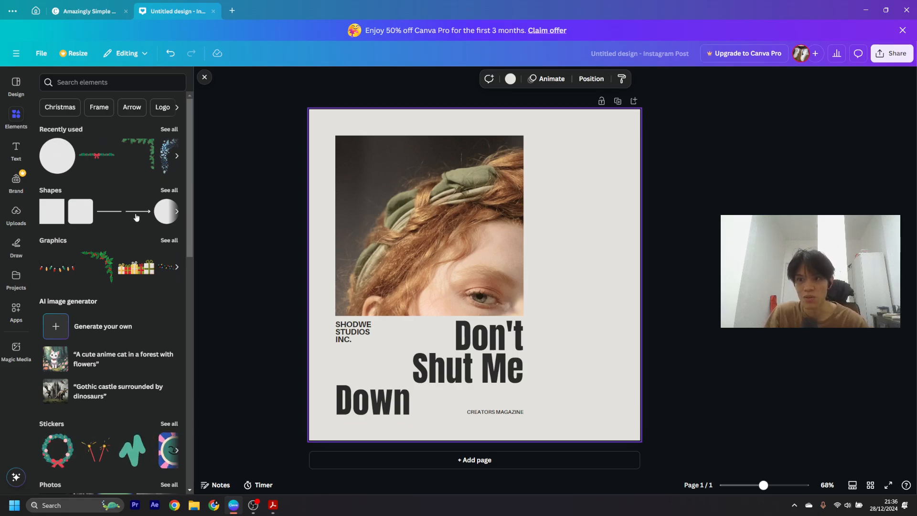
scroll(108, 229, "down", 12)
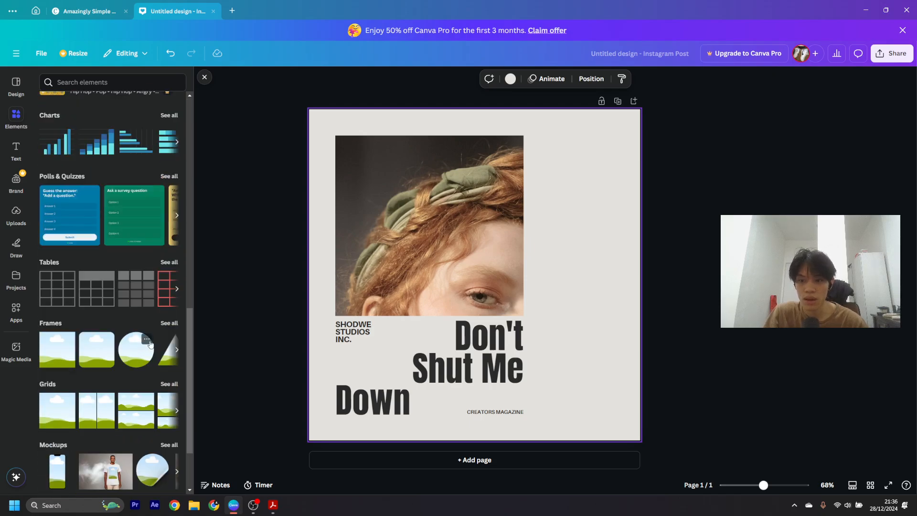
scroll(138, 358, "down", 2)
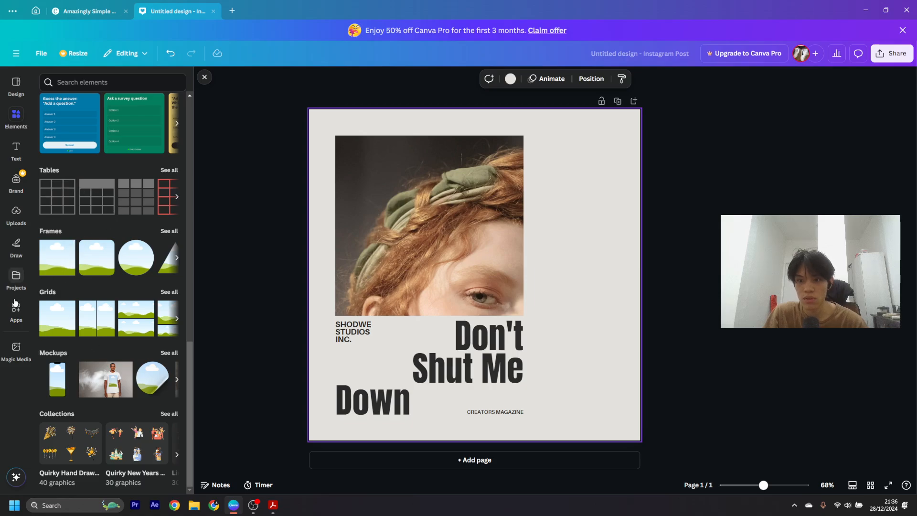
scroll(112, 244, "up", 14)
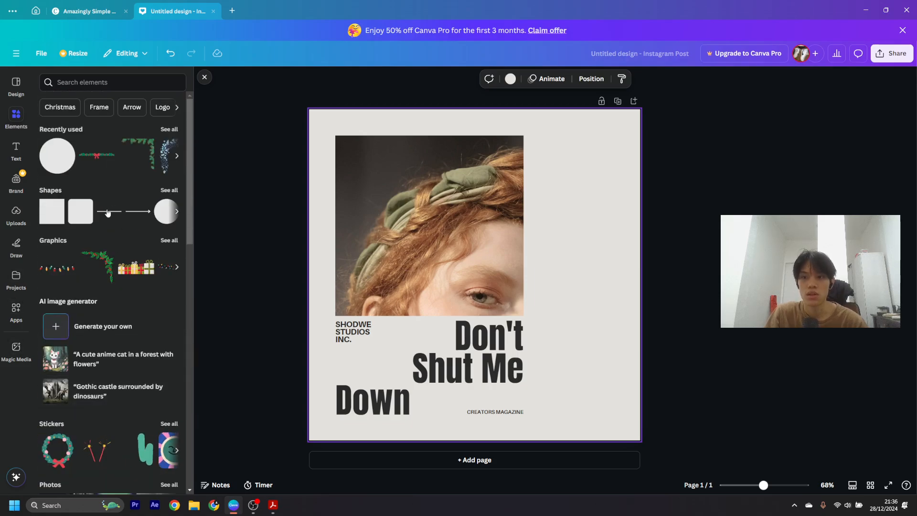
Clear the recent search history of the element library and return to its overview.
left_click(69, 82)
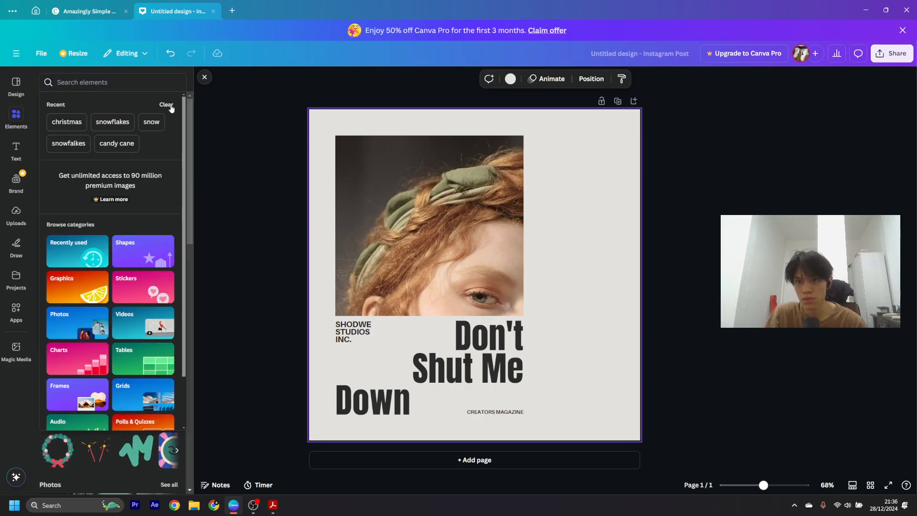
left_click(170, 106)
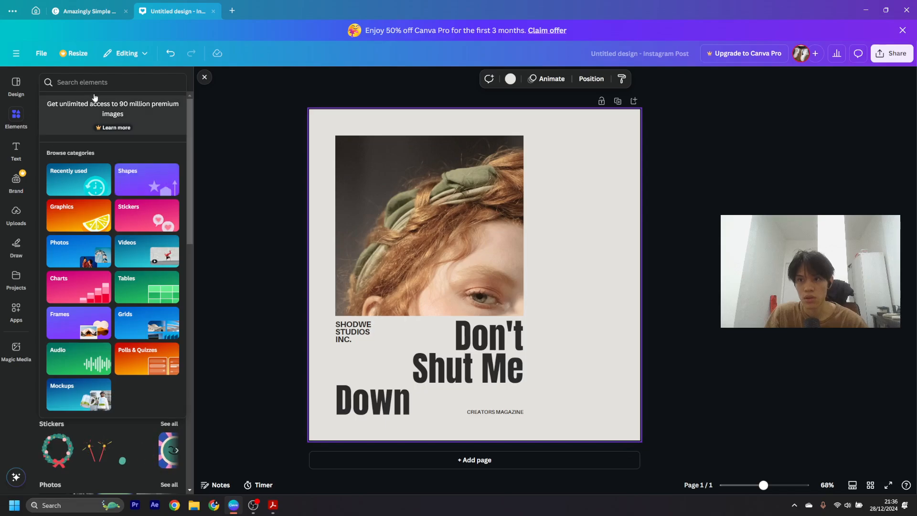
left_click(23, 116)
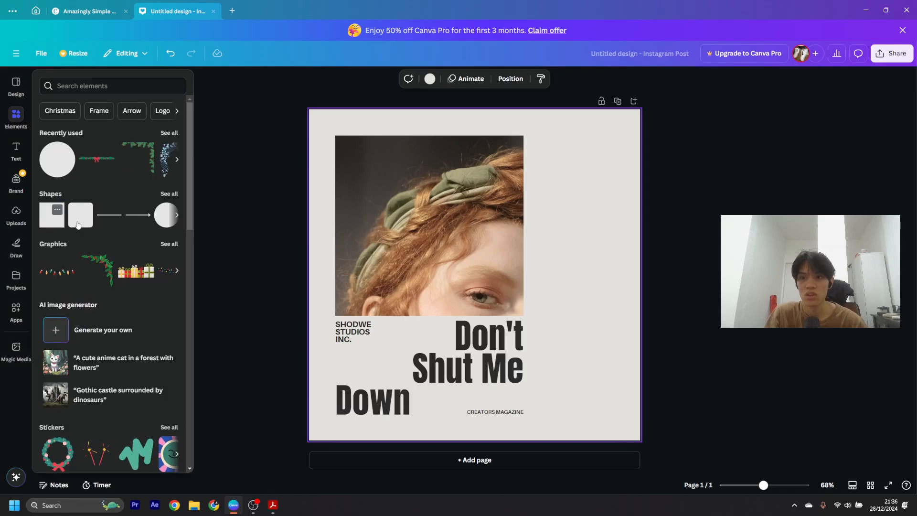
Add a square shape to the page and enlarge it into a wide rectangle overlapping the right part of the photo.
left_click(56, 221)
left_click_drag(488, 258, 453, 219)
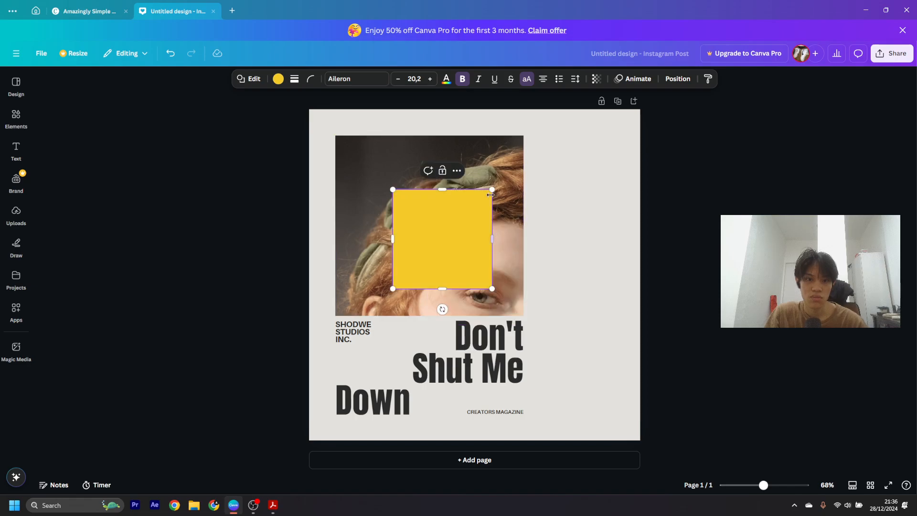
left_click_drag(492, 189, 625, 154)
left_click_drag(530, 251, 533, 269)
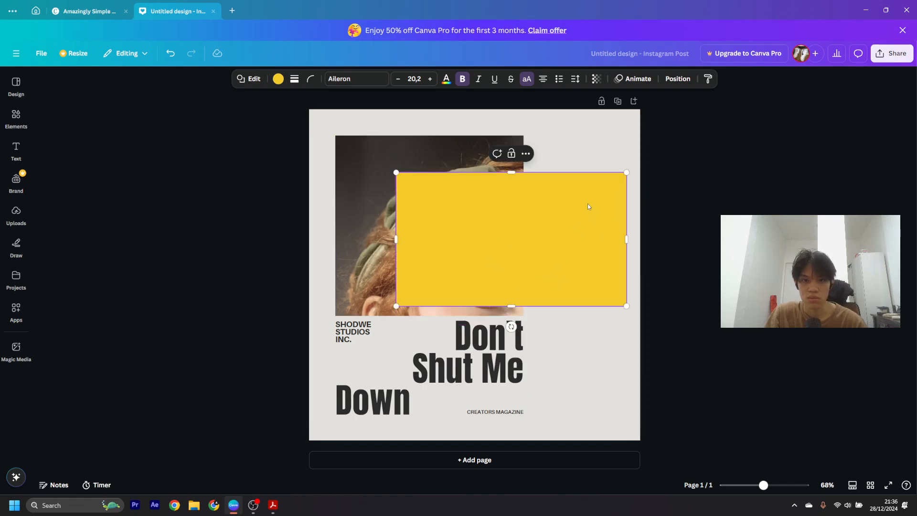
Examine the text options, including the default text styles and the font combinations.
left_click(23, 149)
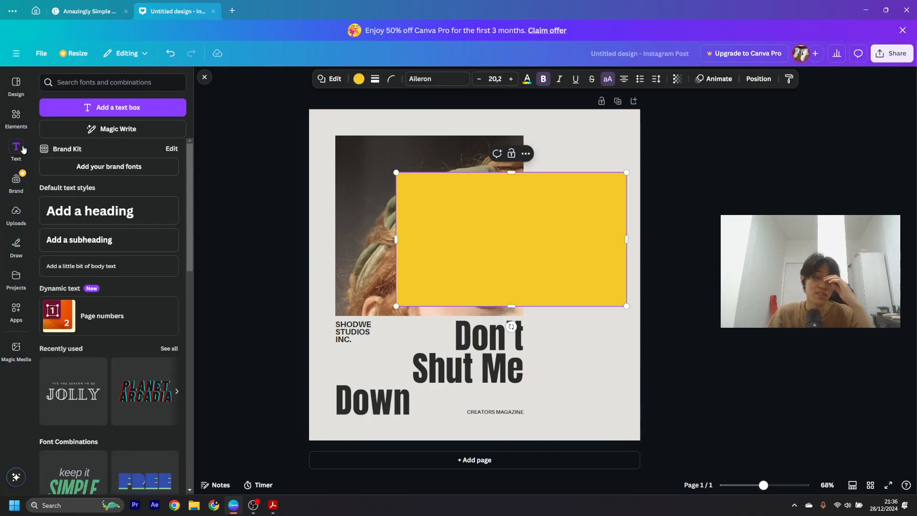
scroll(128, 181, "down", 5)
scroll(128, 180, "down", 5)
scroll(127, 191, "up", 5)
scroll(127, 206, "down", 3)
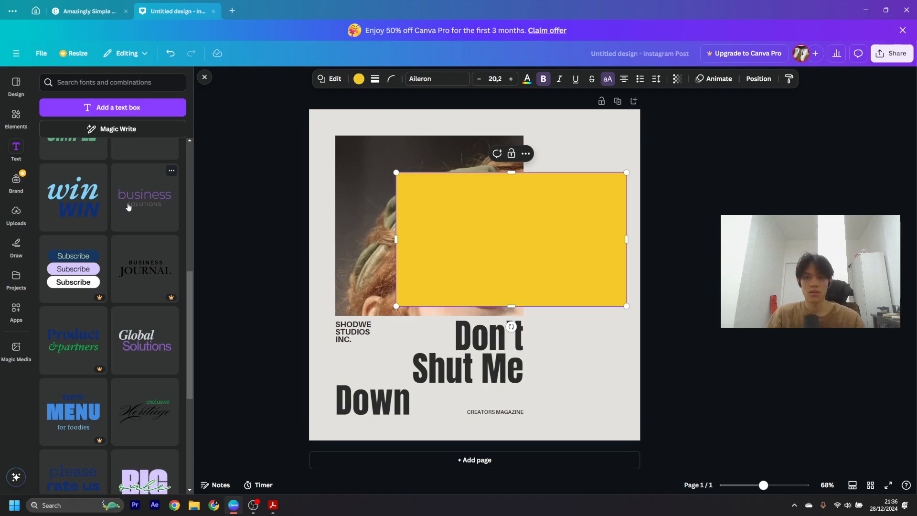
scroll(119, 215, "down", 3)
scroll(138, 242, "up", 2)
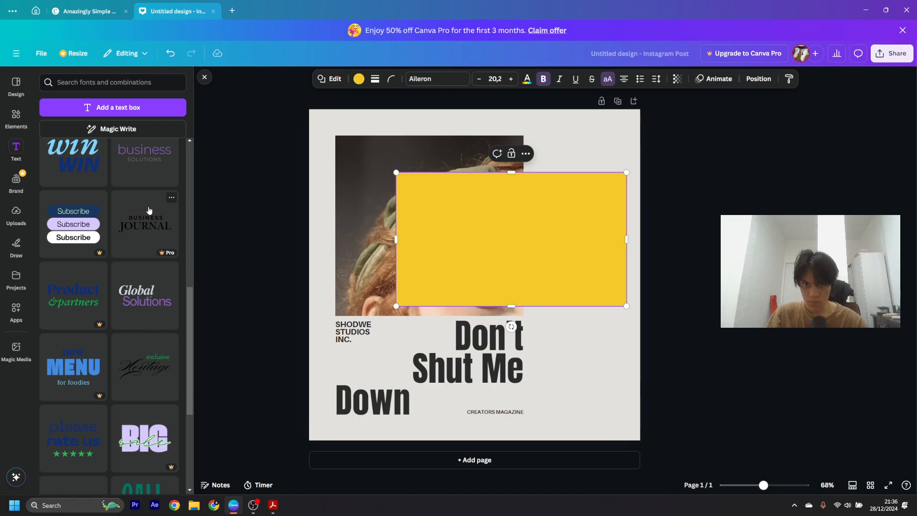
scroll(122, 277, "up", 2)
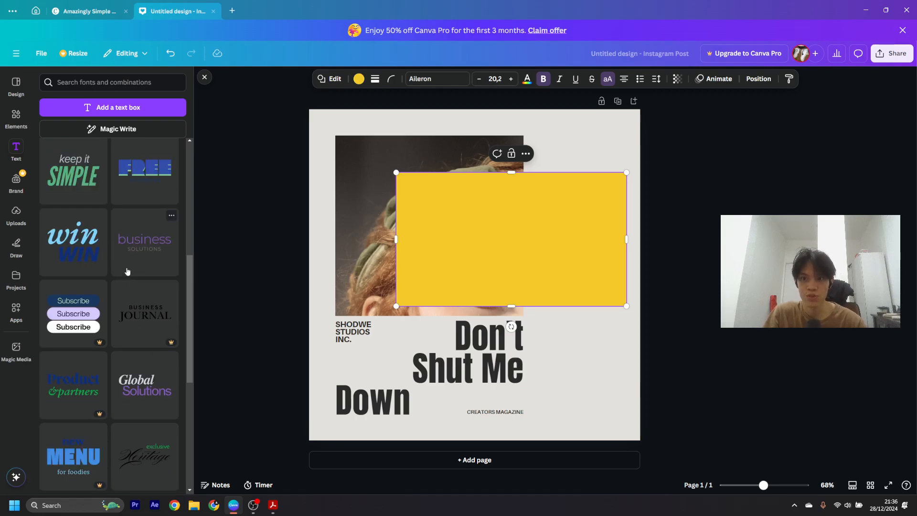
scroll(129, 251, "up", 3)
scroll(129, 249, "up", 4)
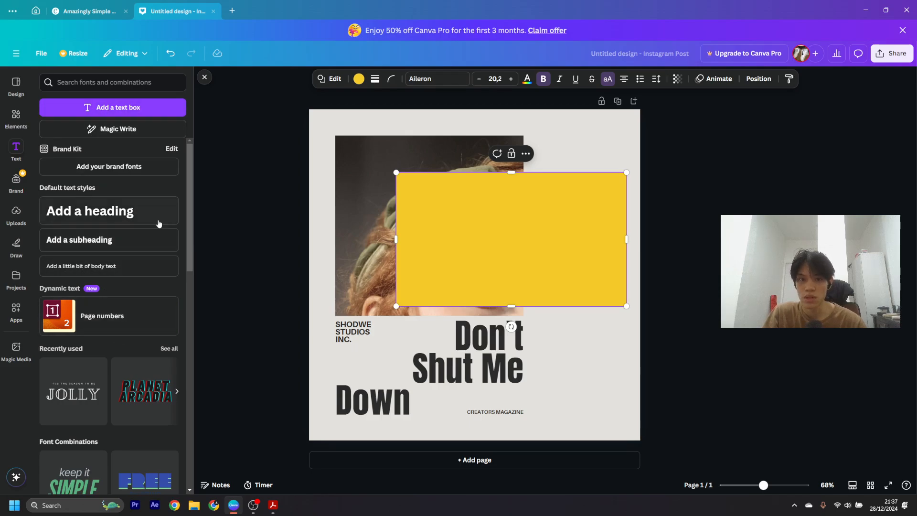
Add a text box reading "BYYG99" just below the yellow rectangle.
left_click(137, 108)
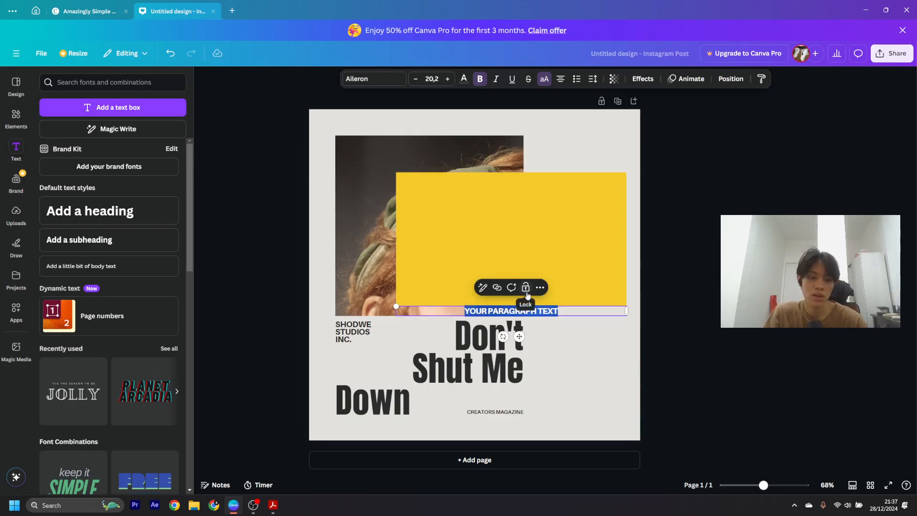
key("BackSpace")
type("BYYG99")
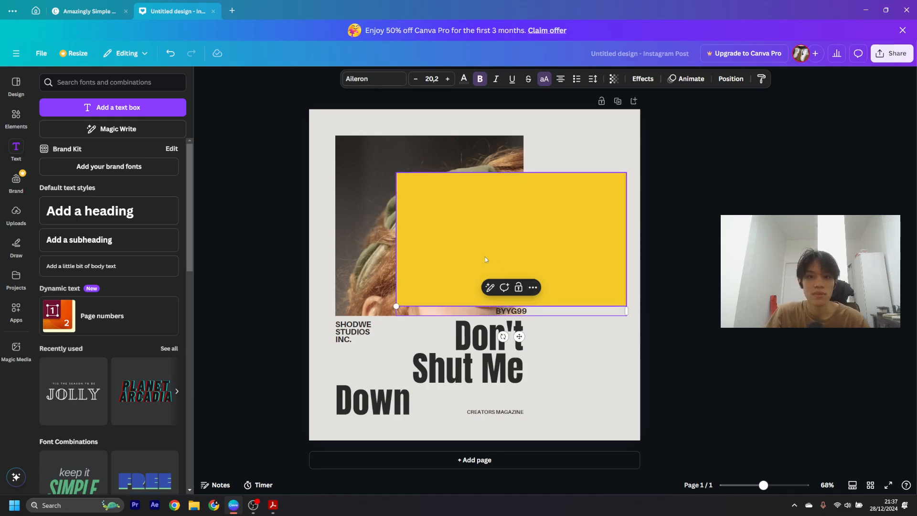
left_click(426, 127)
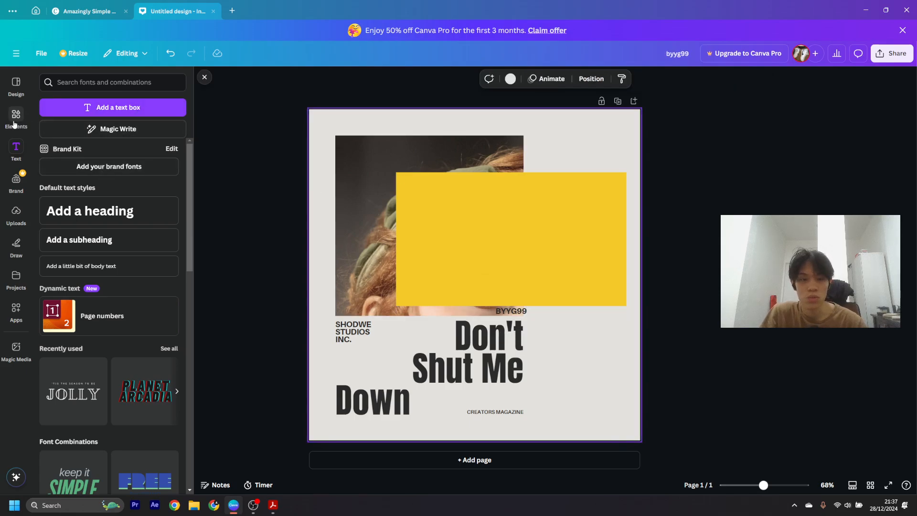
Shrink the yellow rectangle and reposition it so that it extends slightly past the photo's right edge.
left_click(16, 117)
left_click(471, 253)
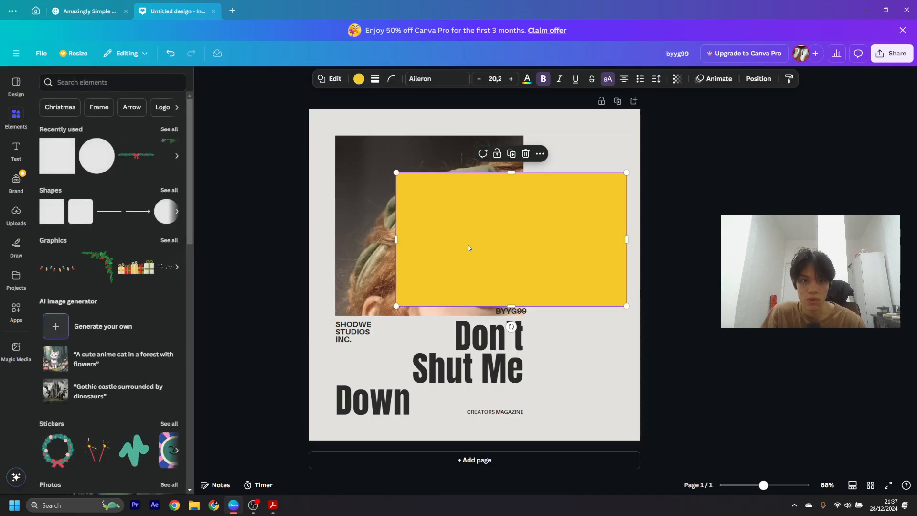
left_click_drag(515, 235, 461, 248)
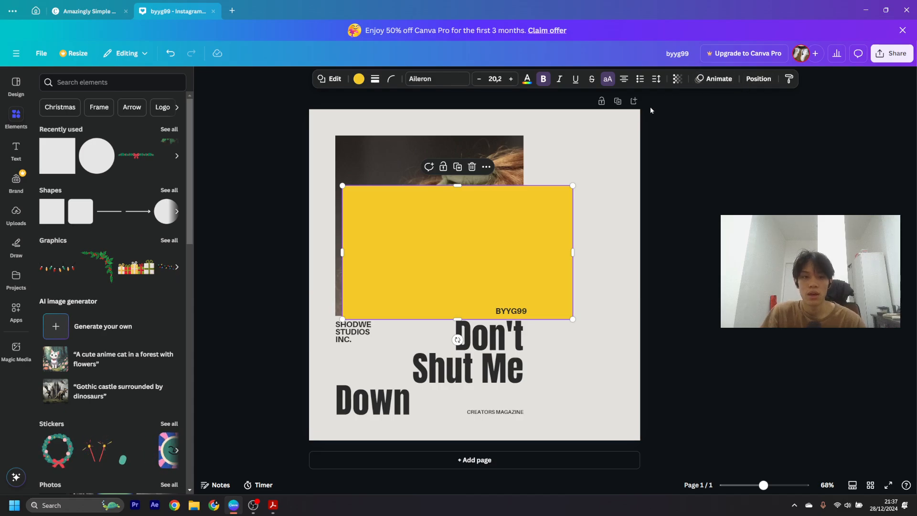
left_click_drag(572, 186, 520, 174)
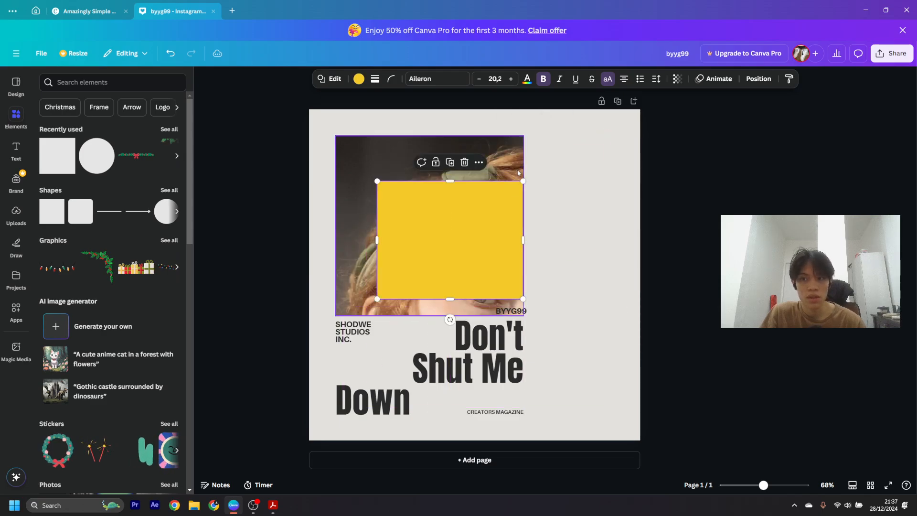
left_click_drag(451, 223, 484, 224)
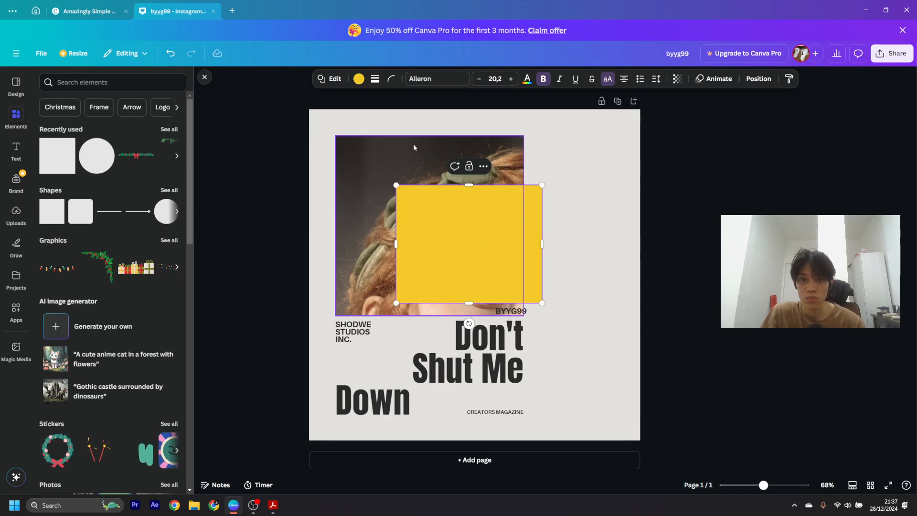
left_click(590, 161)
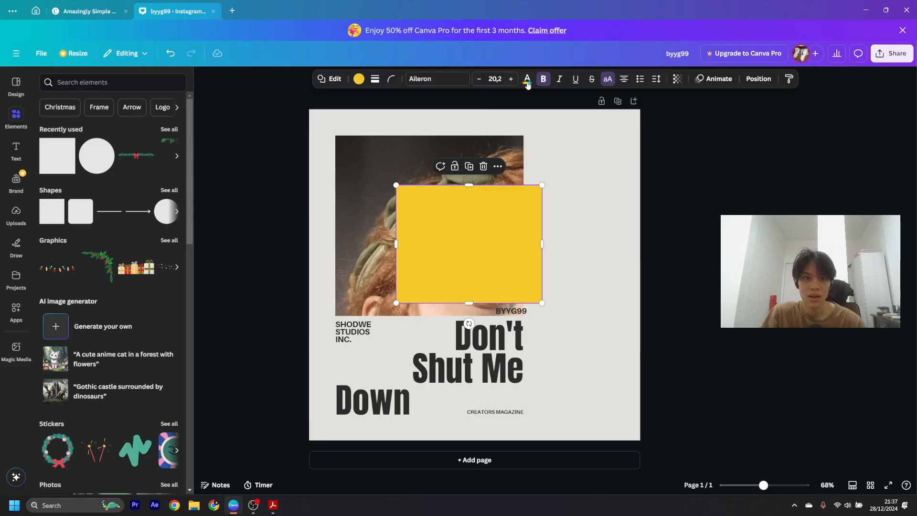
mouse_move(538, 181)
left_mouse_down()
mouse_move(563, 160)
mouse_move(545, 180)
left_mouse_up()
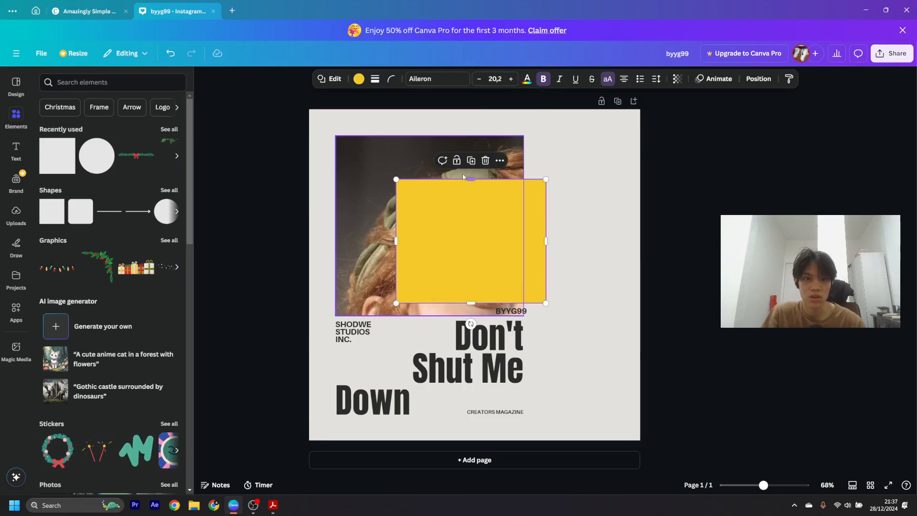
left_click(499, 162)
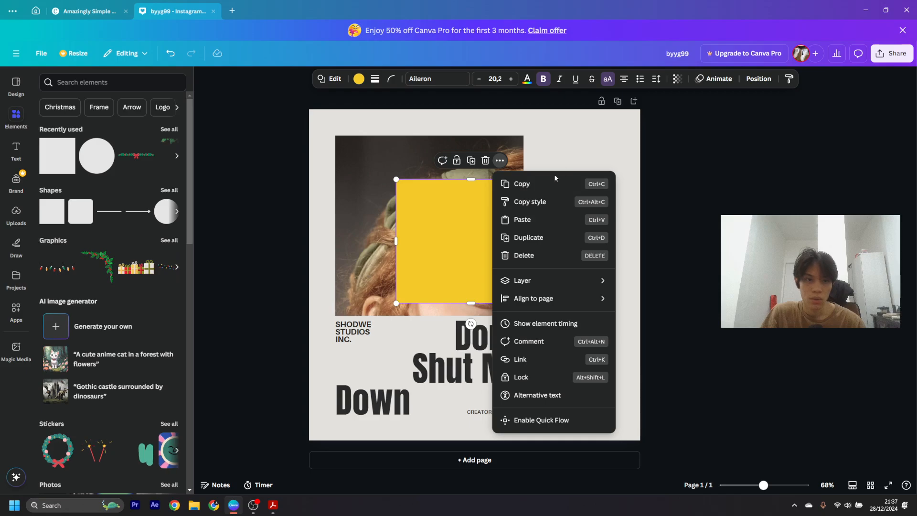
left_click(589, 147)
left_click(477, 201)
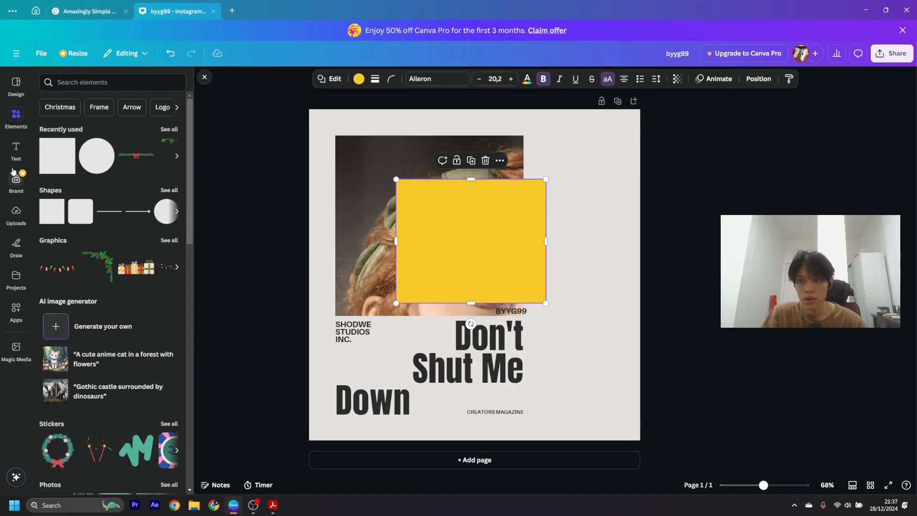
Add a text box with the default paragraph text just below the yellow rectangle, and view the brand kit options.
left_click(17, 151)
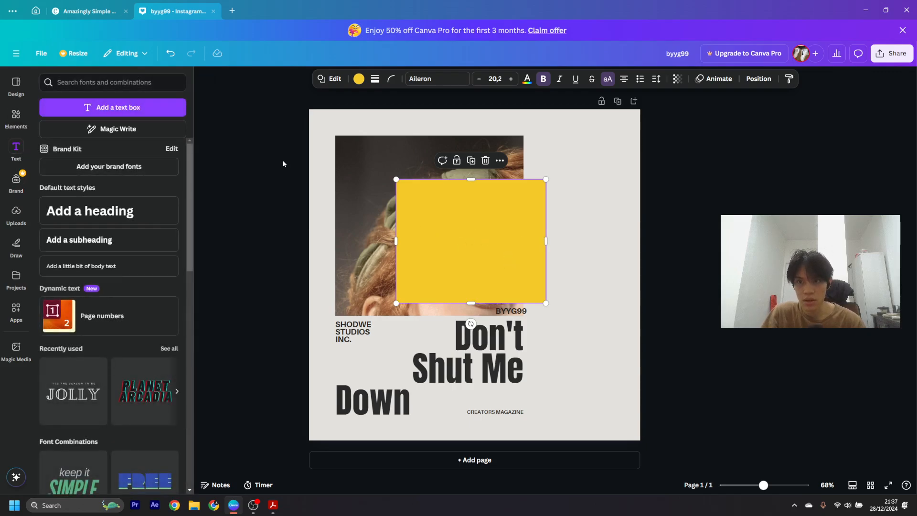
left_click(141, 109)
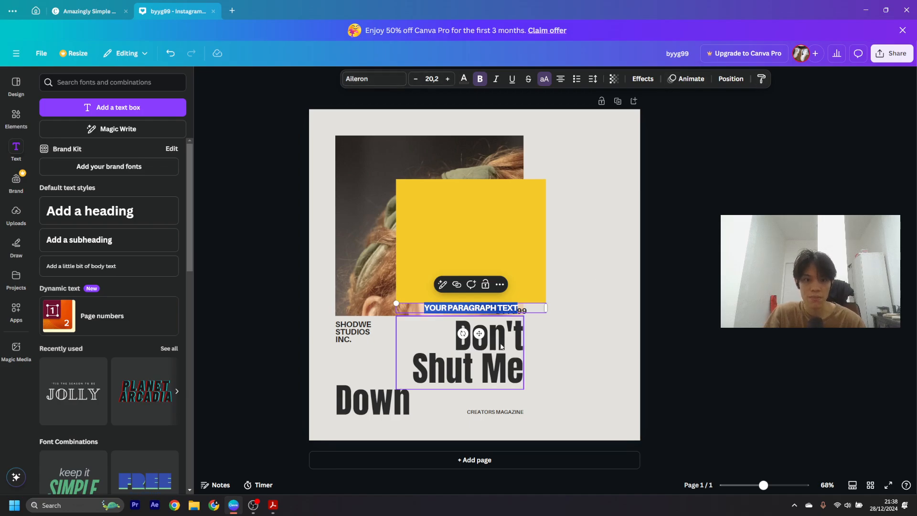
left_click(16, 179)
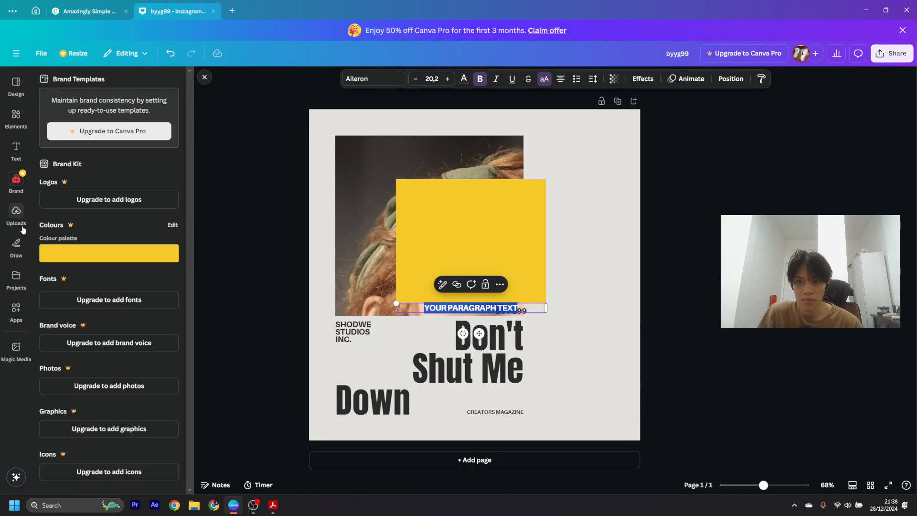
Place the uploaded gift box photo with the Merry Christmas card in the lower part of the page, behind the headline.
left_click(17, 214)
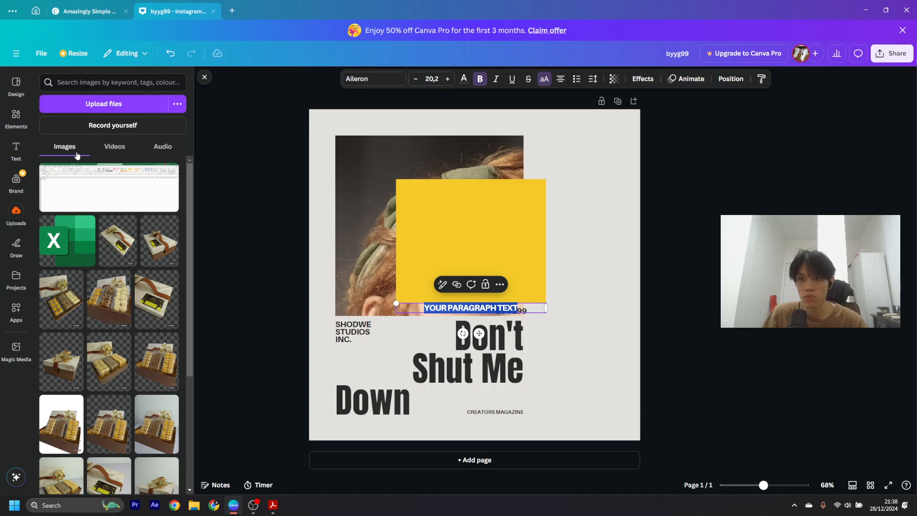
left_click(113, 104)
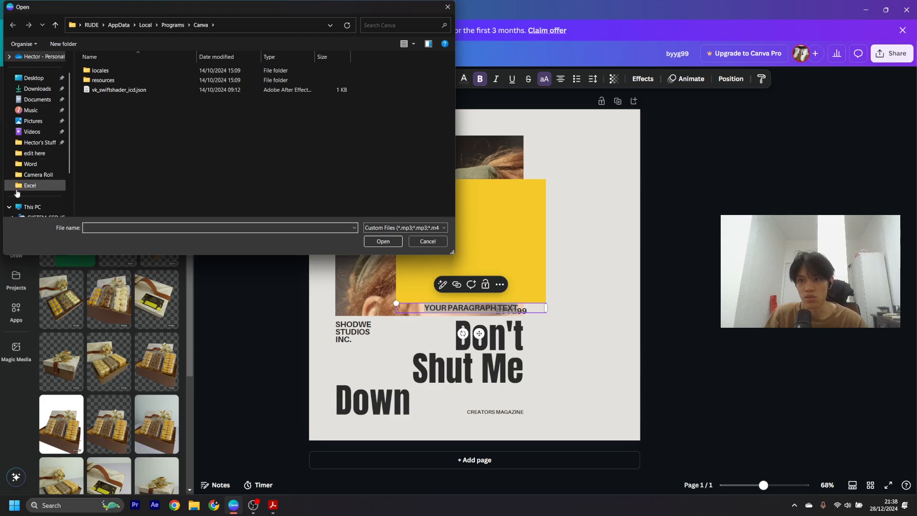
left_click(447, 7)
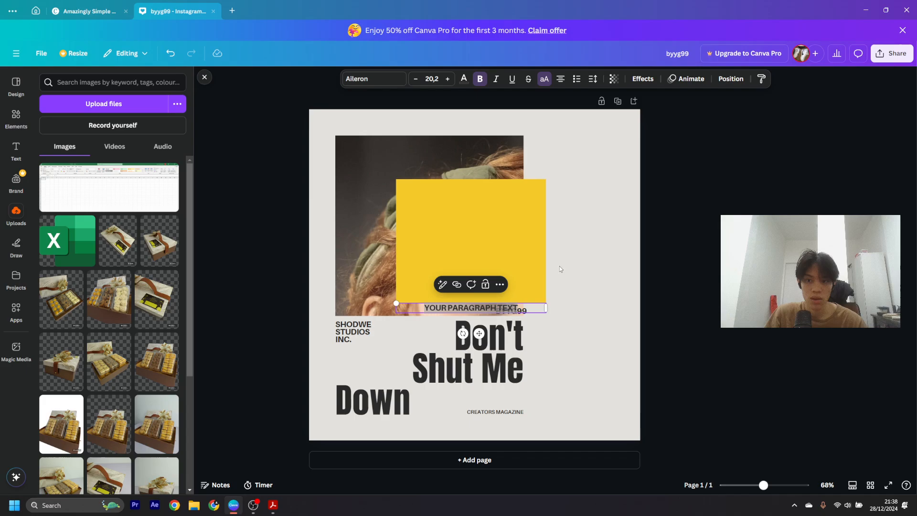
left_click_drag(158, 297, 468, 280)
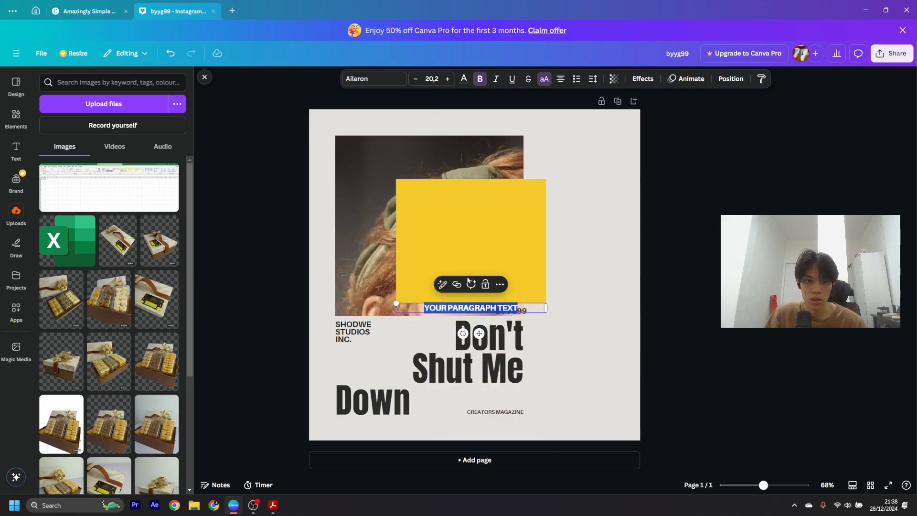
left_click_drag(175, 287, 444, 387)
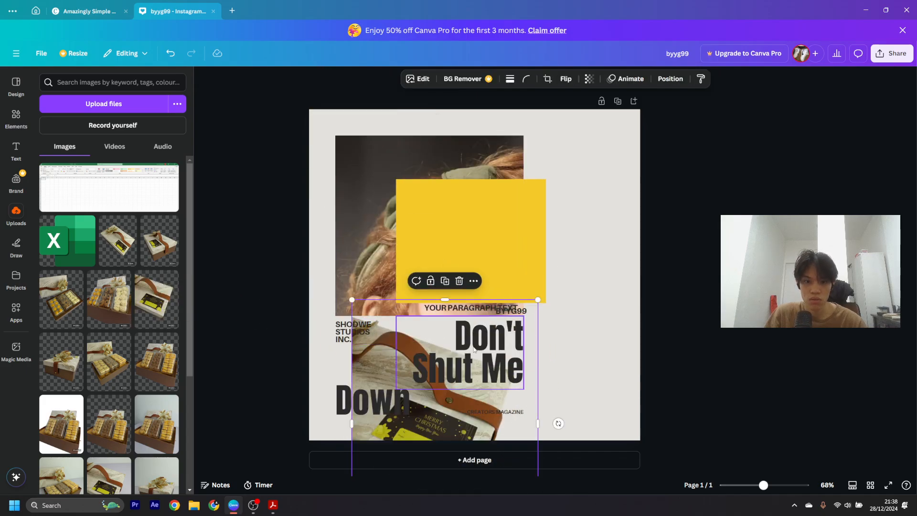
Draw a freehand zigzag line across the yellow rectangle and a letter "H" on the photo with the blue pen.
left_click(15, 246)
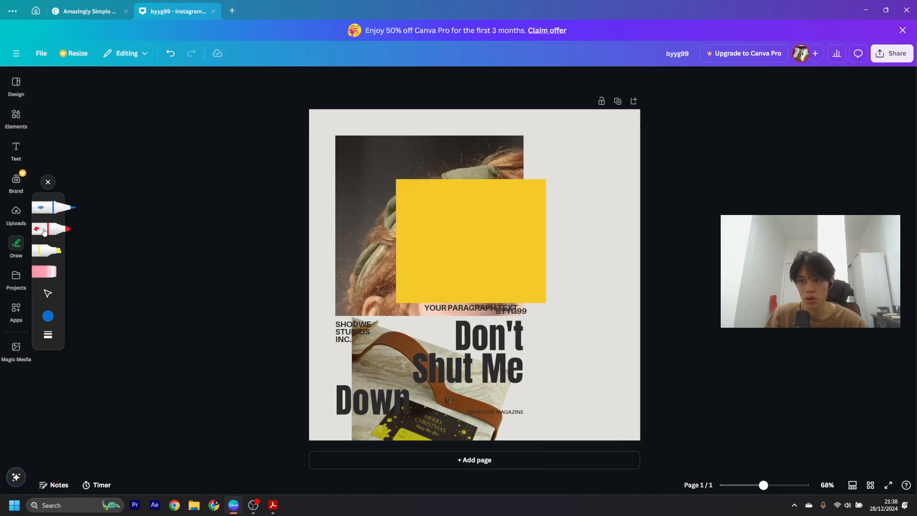
left_click(48, 251)
left_click(48, 230)
left_click(50, 210)
left_click(51, 227)
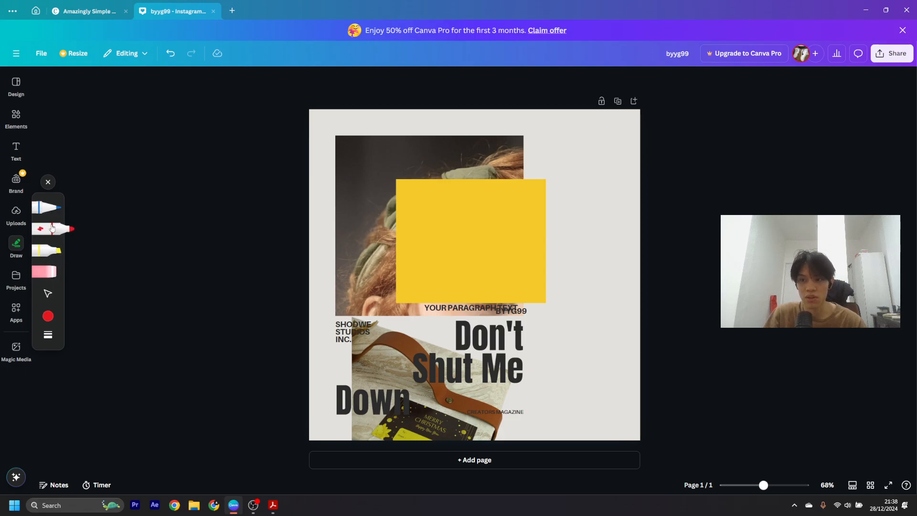
left_click(50, 207)
mouse_move(564, 164)
left_mouse_down()
mouse_move(533, 211)
mouse_move(563, 331)
mouse_move(552, 339)
left_mouse_up()
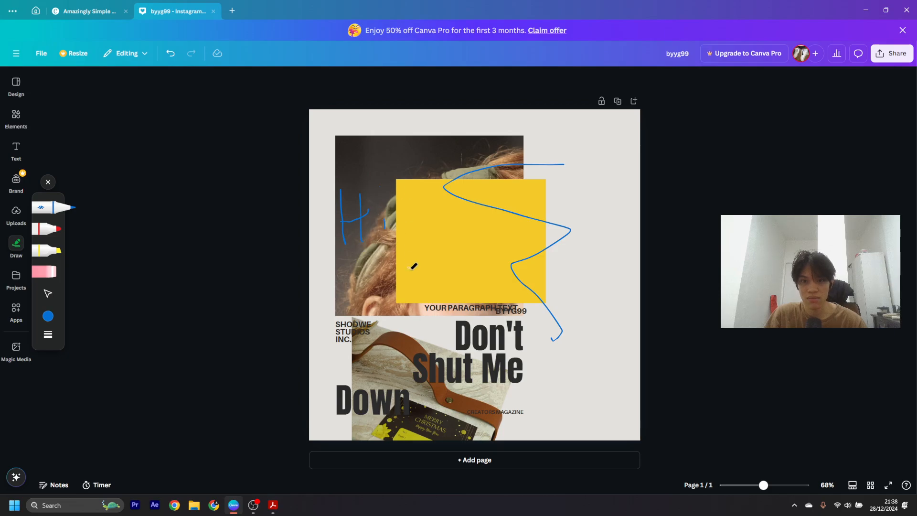
Browse the saved projects by designs, folders and images.
left_click(15, 277)
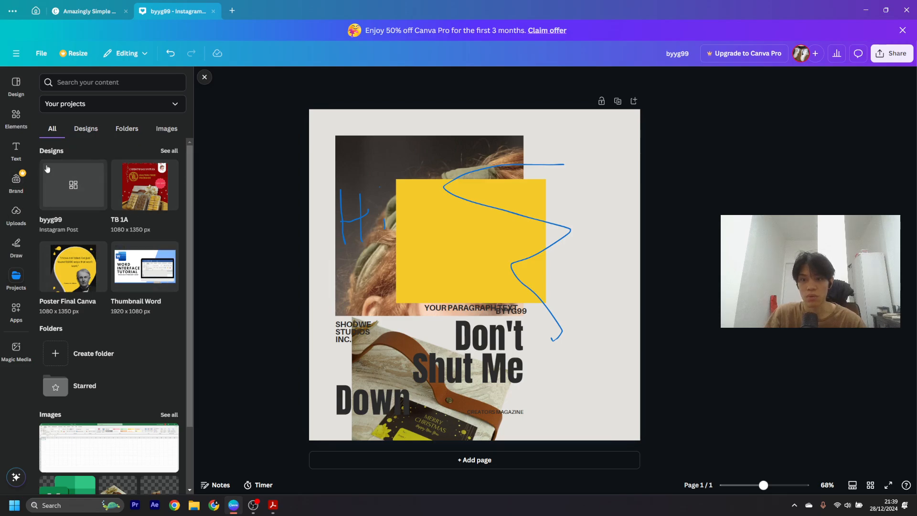
scroll(113, 231, "down", 2)
scroll(121, 232, "up", 2)
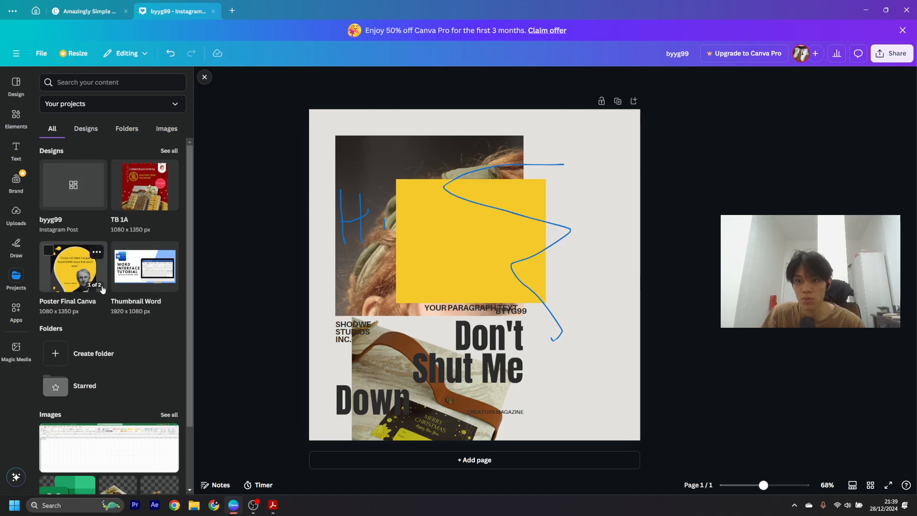
left_click(82, 136)
left_click(127, 128)
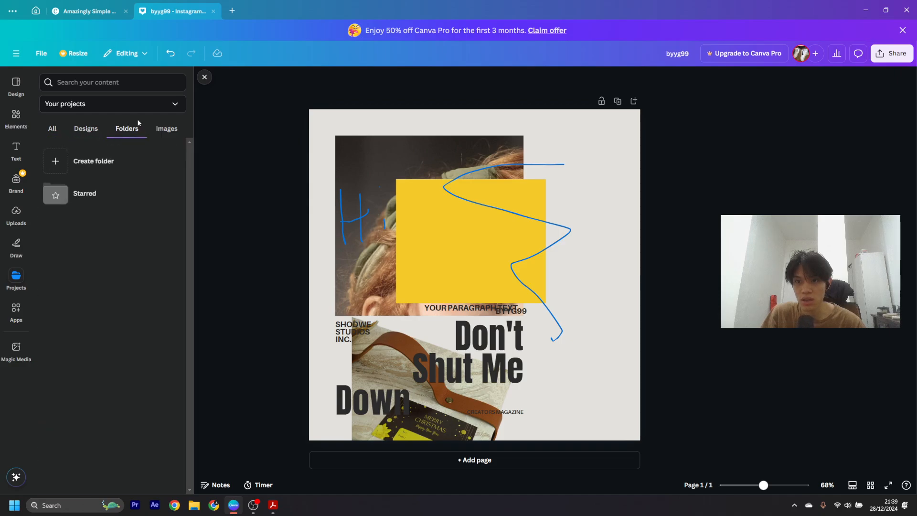
left_click(167, 129)
left_click(86, 129)
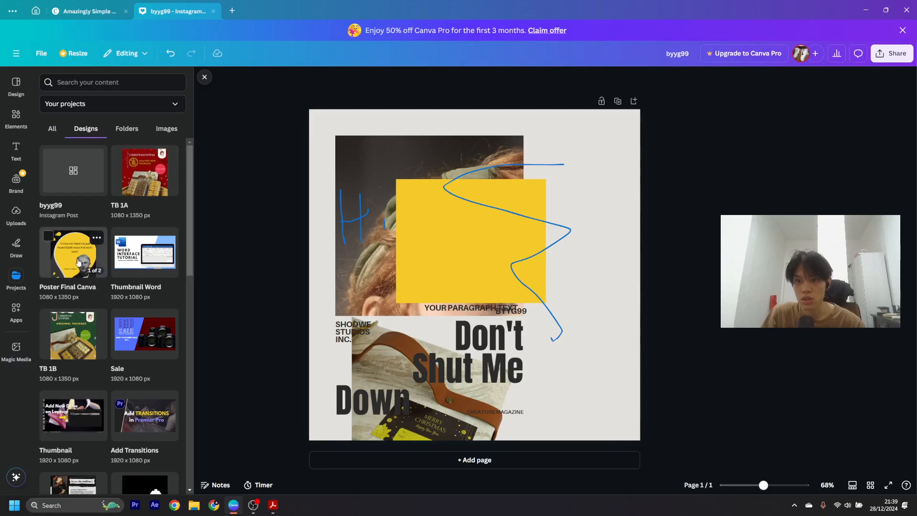
Add the red "It's A Leap Of Faith" poster from the Poster Final Canva project as a new page.
left_click(75, 258)
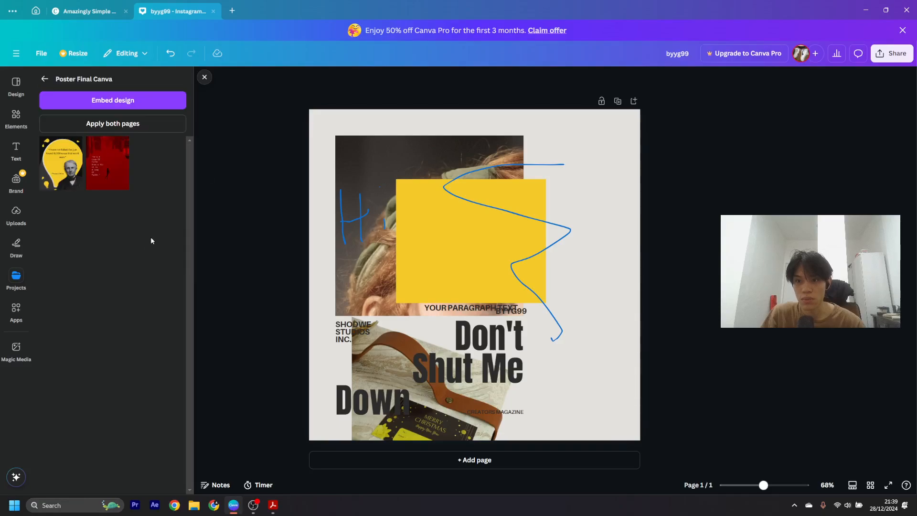
left_click(79, 179)
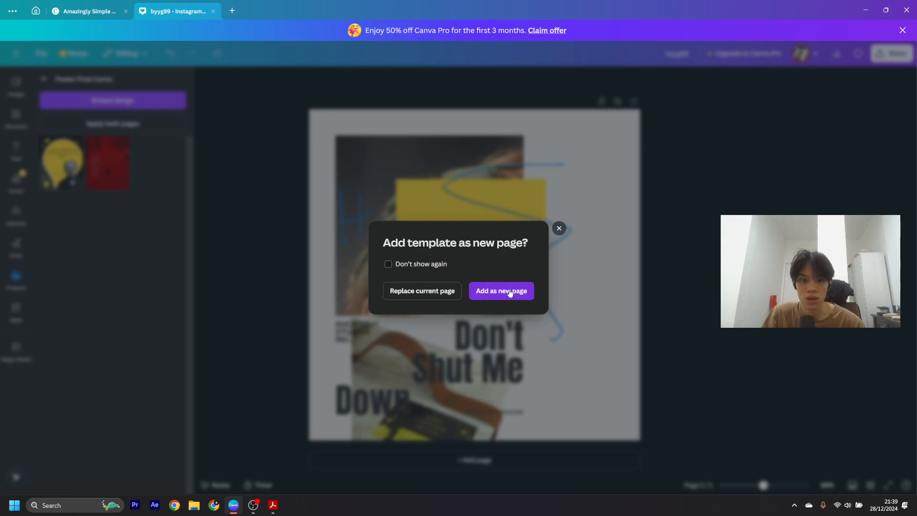
left_click(558, 227)
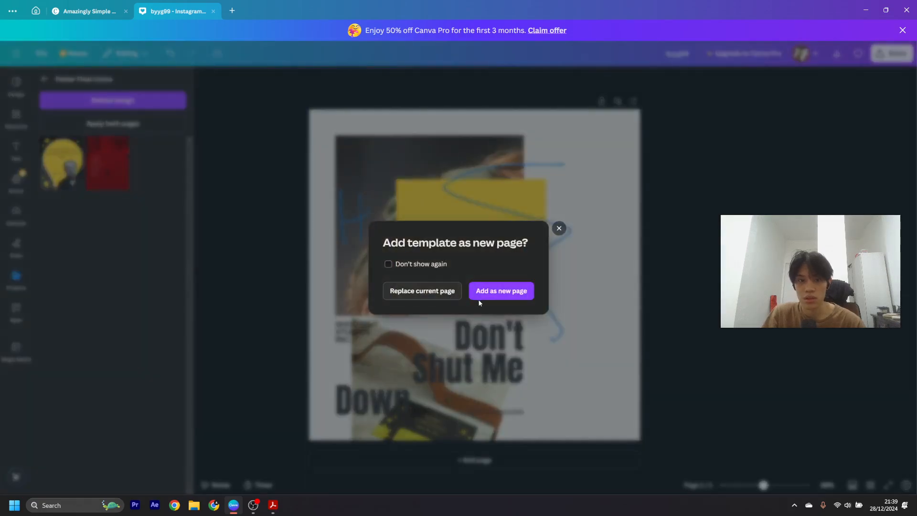
left_click(477, 294)
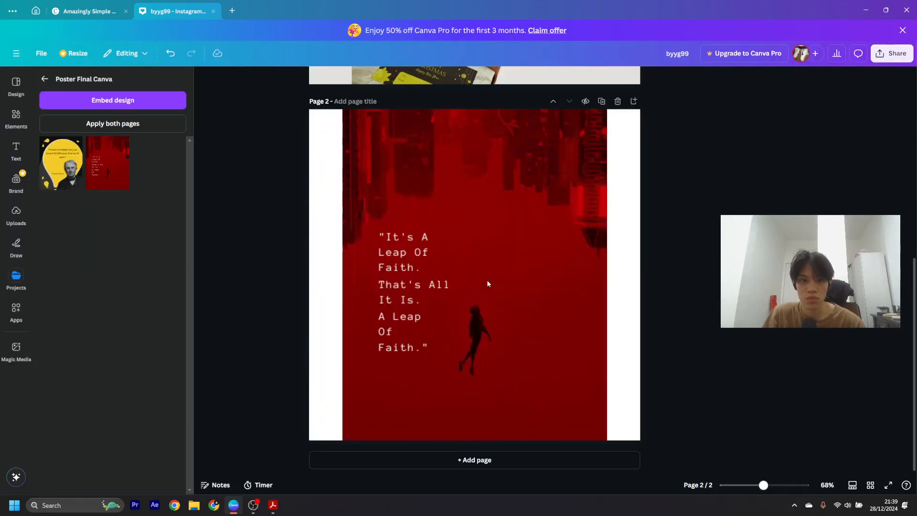
left_click(488, 284)
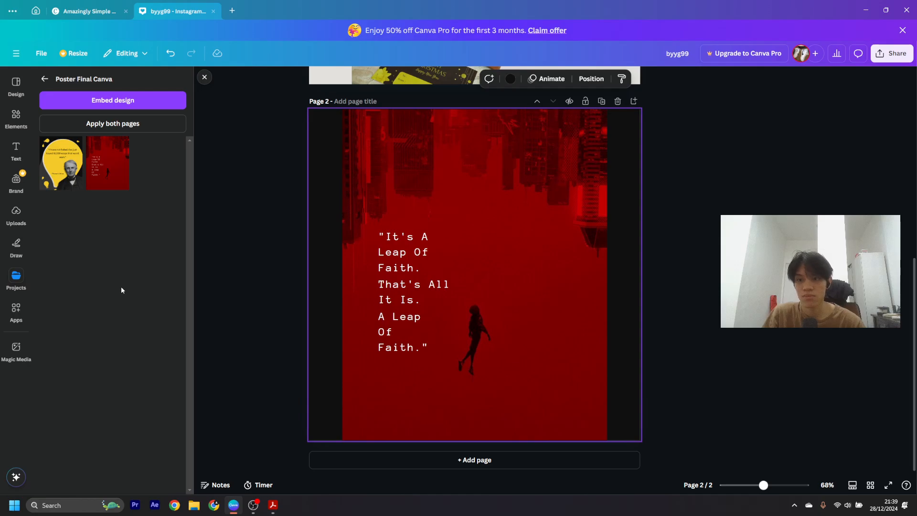
Examine the available Canva apps, including the featured, trending, popular and AI-powered ones, and the apps already in use.
left_click(15, 315)
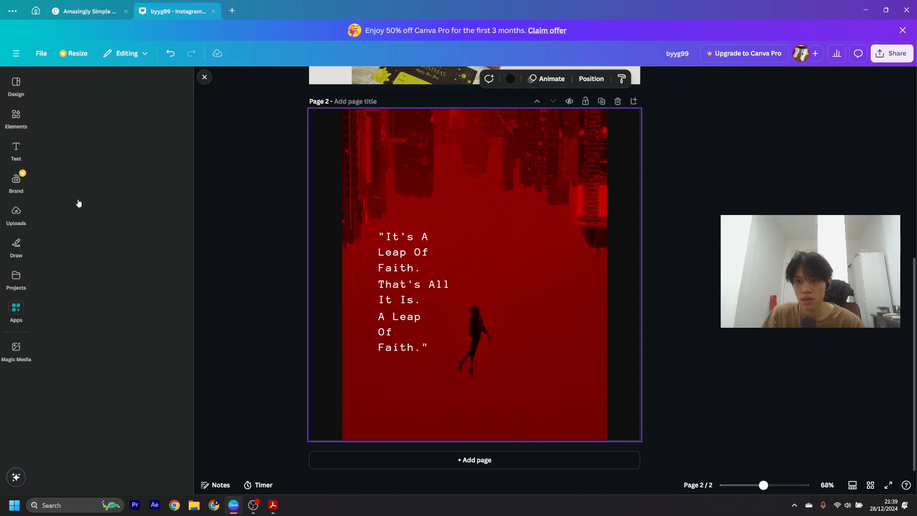
scroll(106, 243, "down", 10)
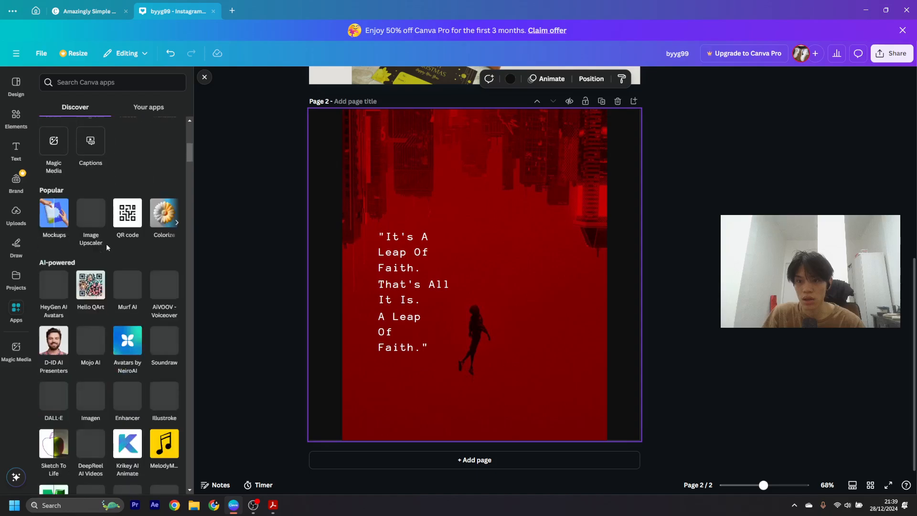
scroll(109, 244, "up", 8)
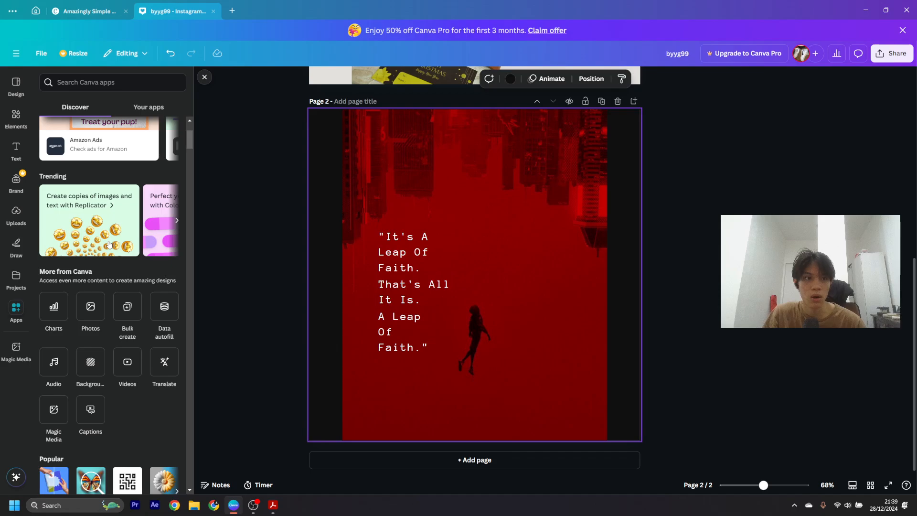
scroll(112, 339, "down", 3)
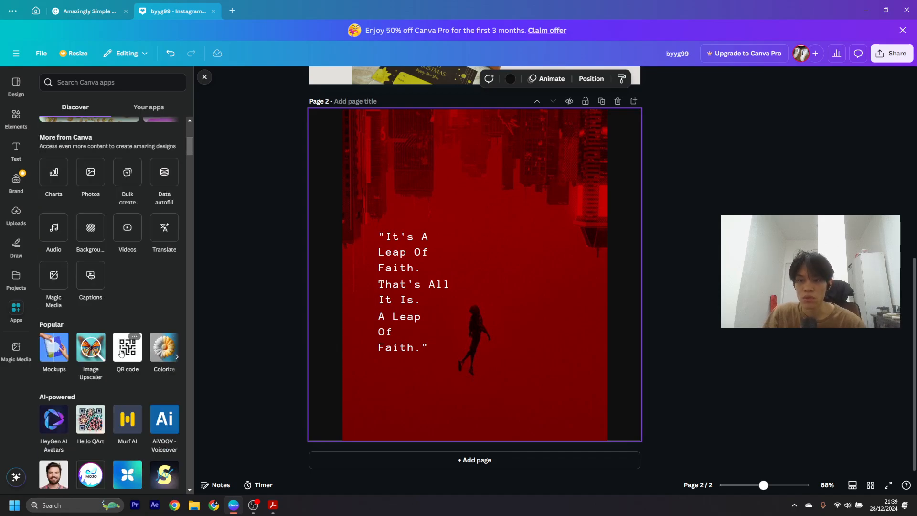
scroll(150, 314, "up", 3)
scroll(149, 310, "up", 3)
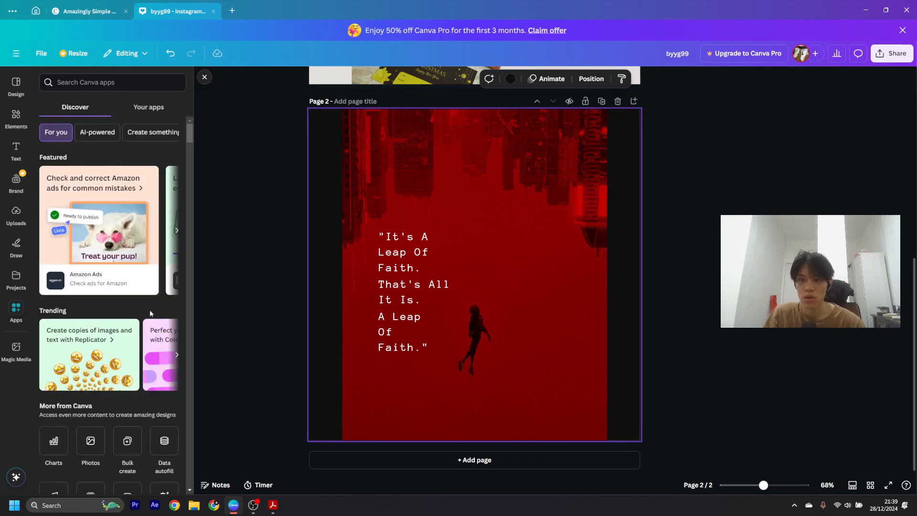
left_click(164, 113)
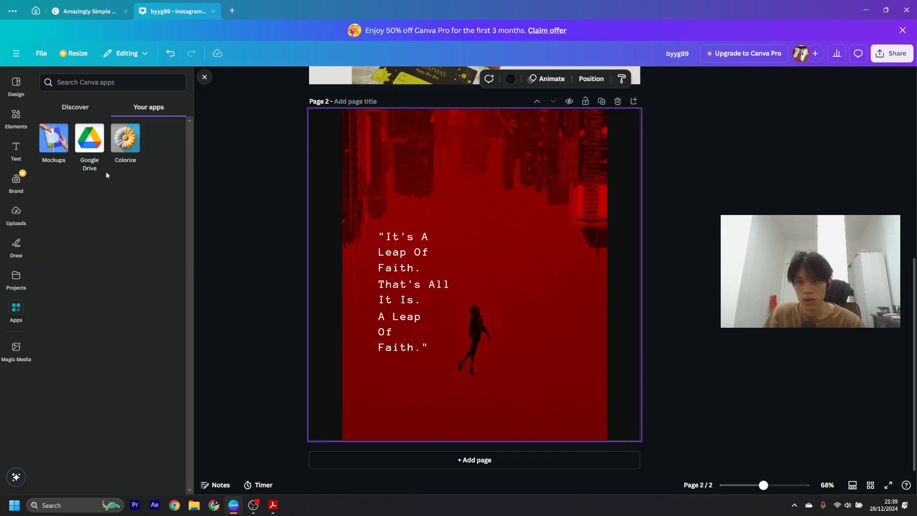
left_click(75, 107)
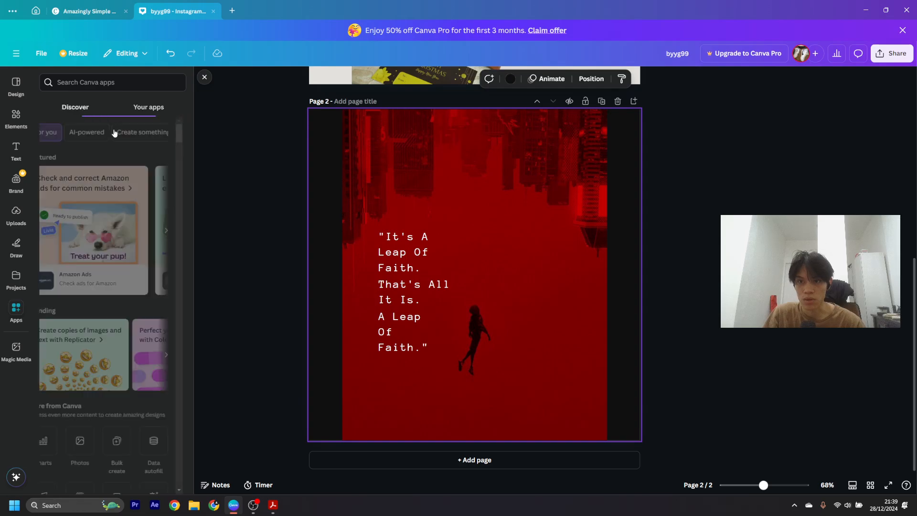
Examine the Magic Media generators for images, graphics and videos, including their styles and aspect ratios.
left_click(15, 349)
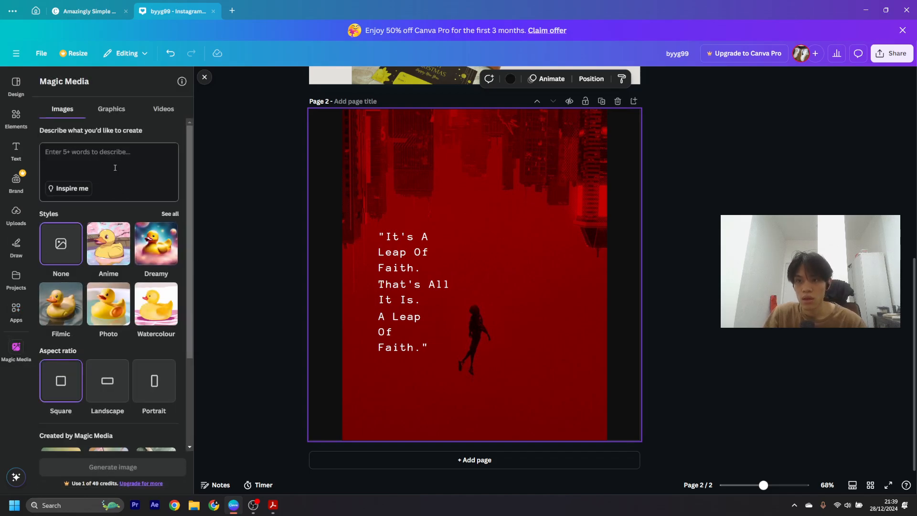
scroll(115, 286, "down", 3)
scroll(117, 340, "up", 3)
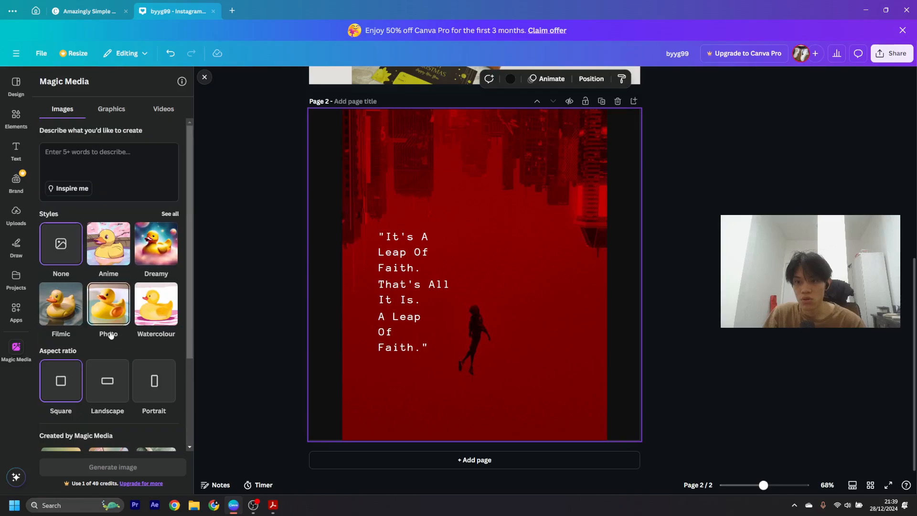
left_click(116, 108)
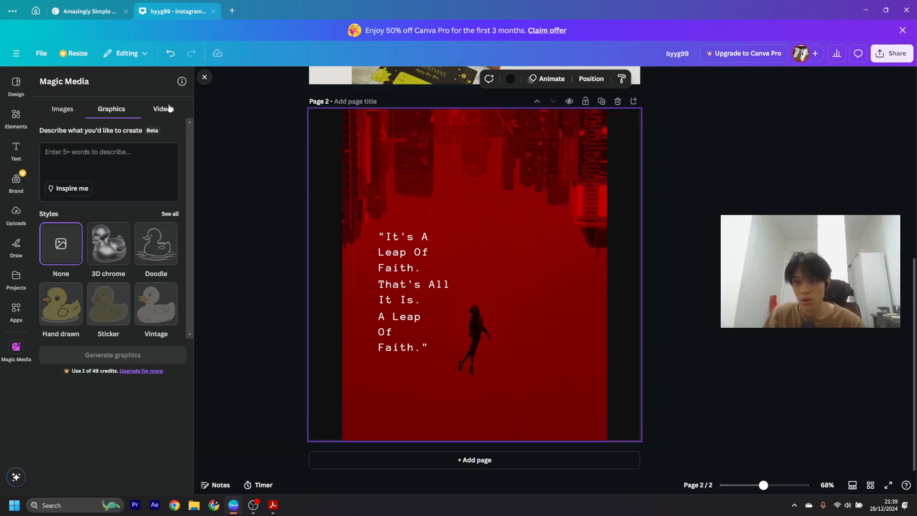
left_click(164, 109)
left_click(63, 109)
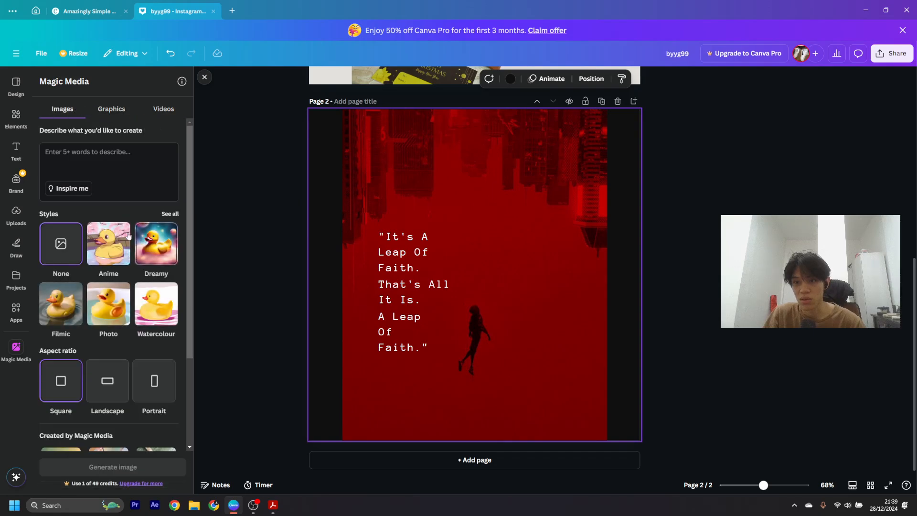
Return to the Christmas design templates and view page 1 at 59% zoom.
left_click(16, 83)
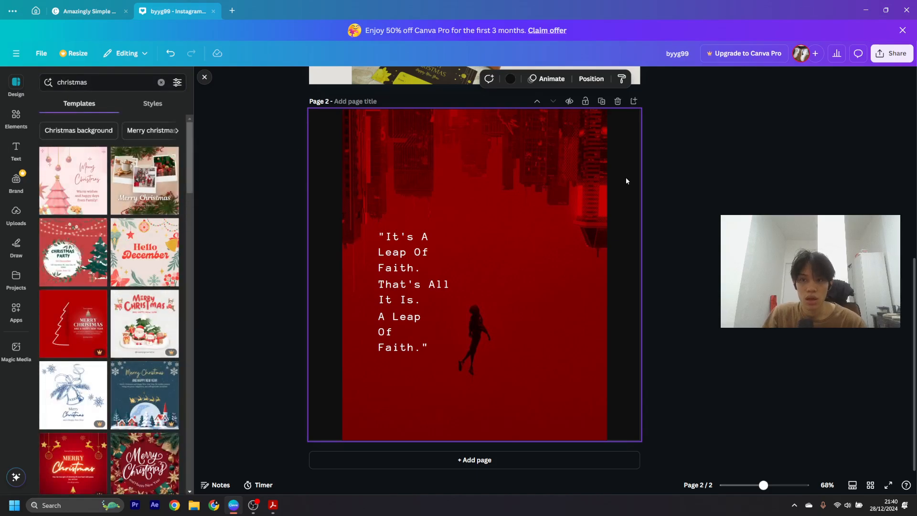
scroll(590, 236, "up", 6)
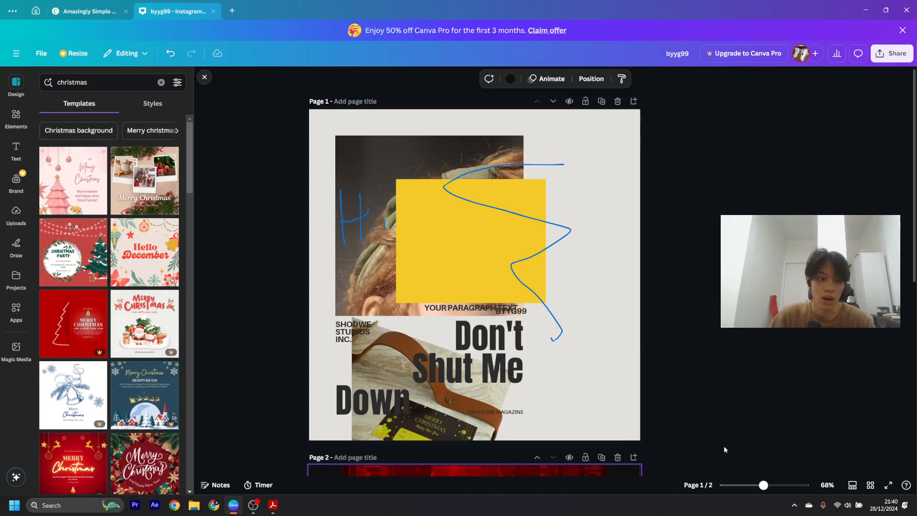
left_click_drag(763, 486, 760, 487)
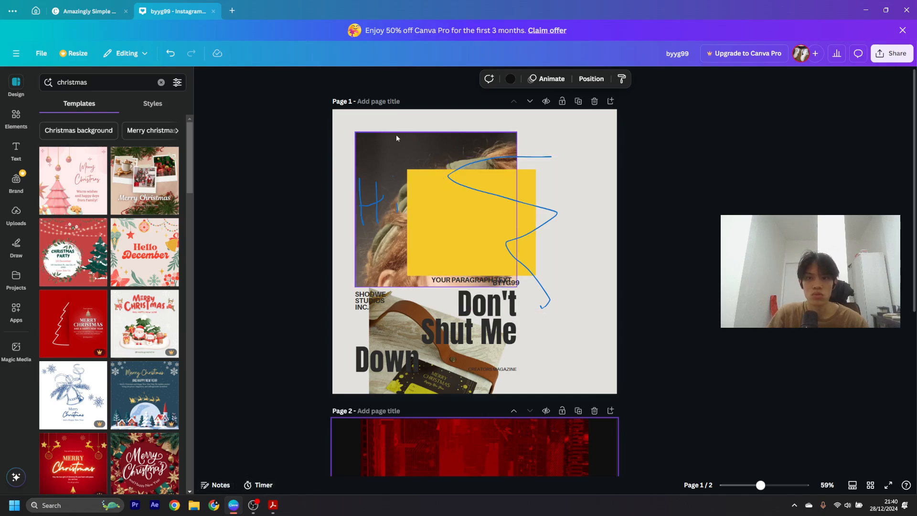
Review the design's editing, commenting and viewing modes and its file options without changing anything.
left_click(129, 52)
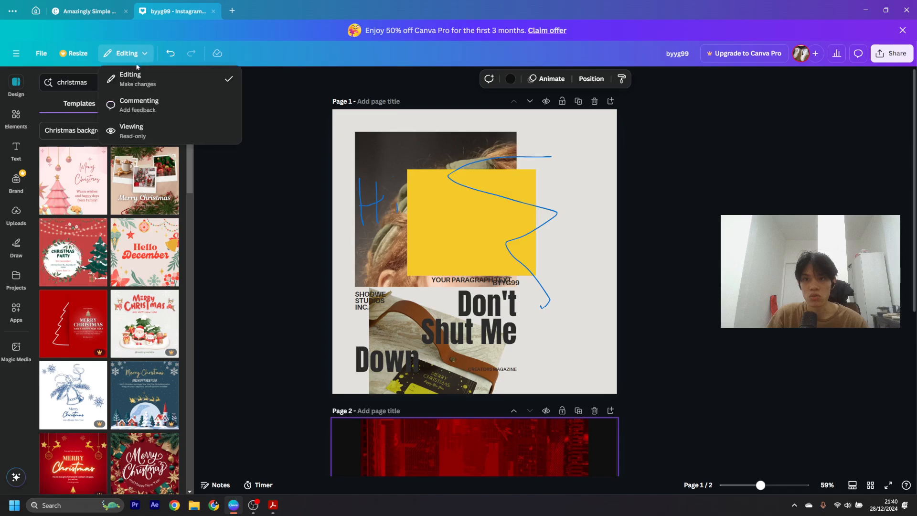
left_click(103, 57)
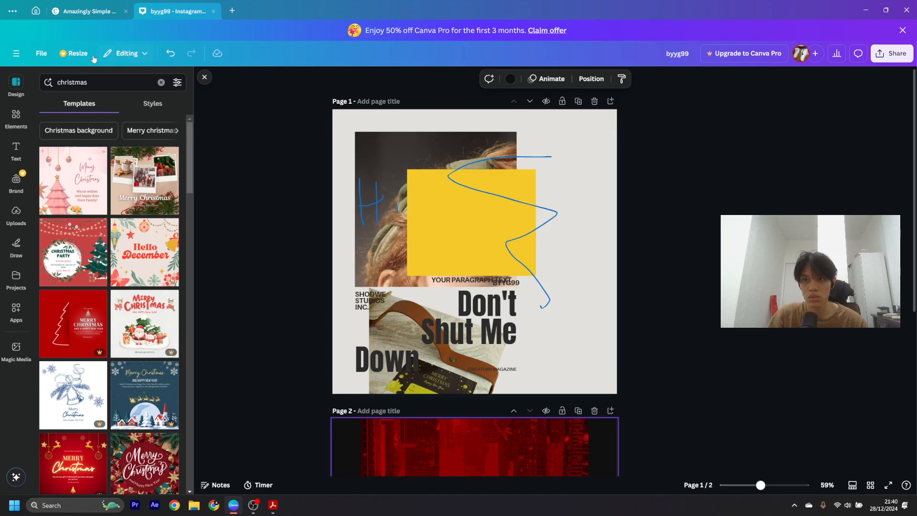
left_click(41, 57)
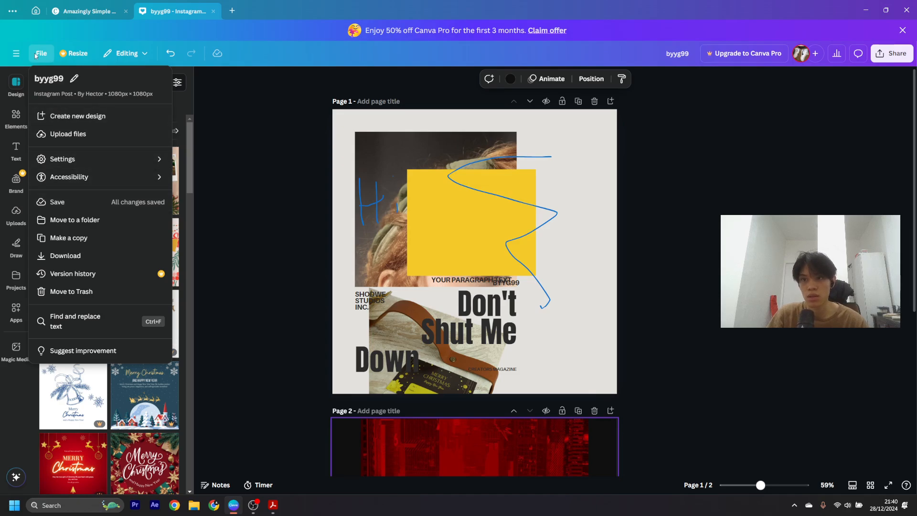
left_click(46, 66)
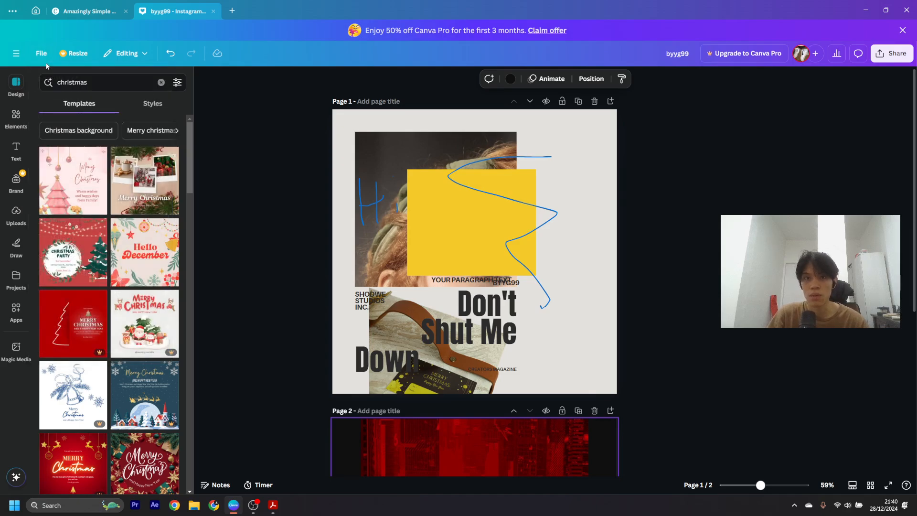
Close the "Amazingly Simple" document, keeping only the byyg99 Instagram post open.
left_click(118, 7)
left_click(146, 12)
left_click(118, 11)
left_click(147, 12)
left_click(126, 11)
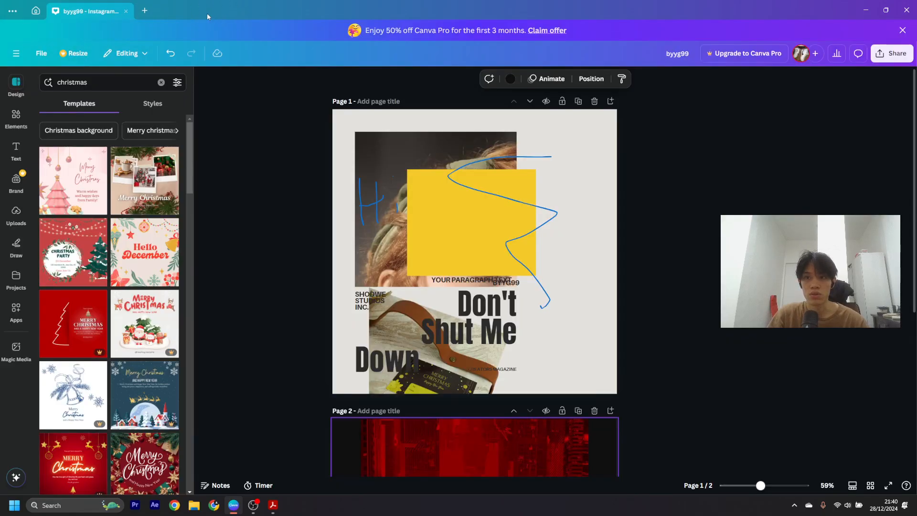
left_click(255, 505)
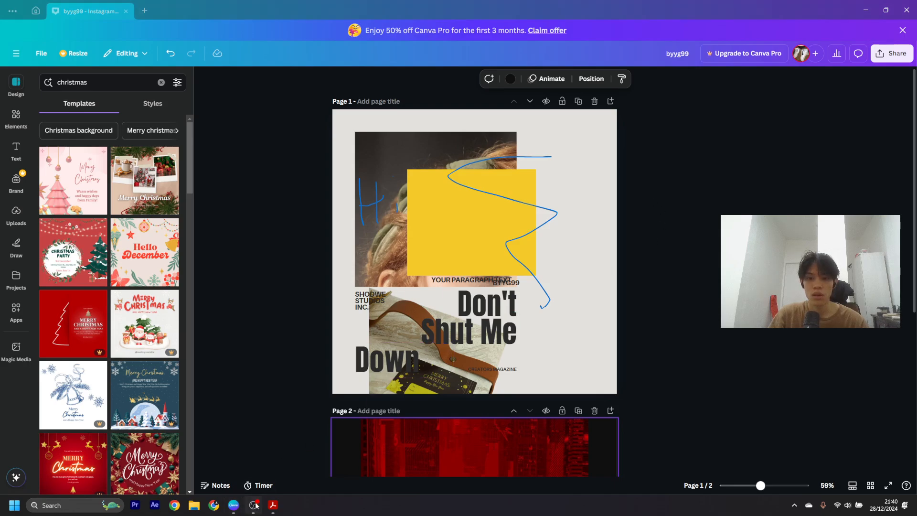
left_click(255, 506)
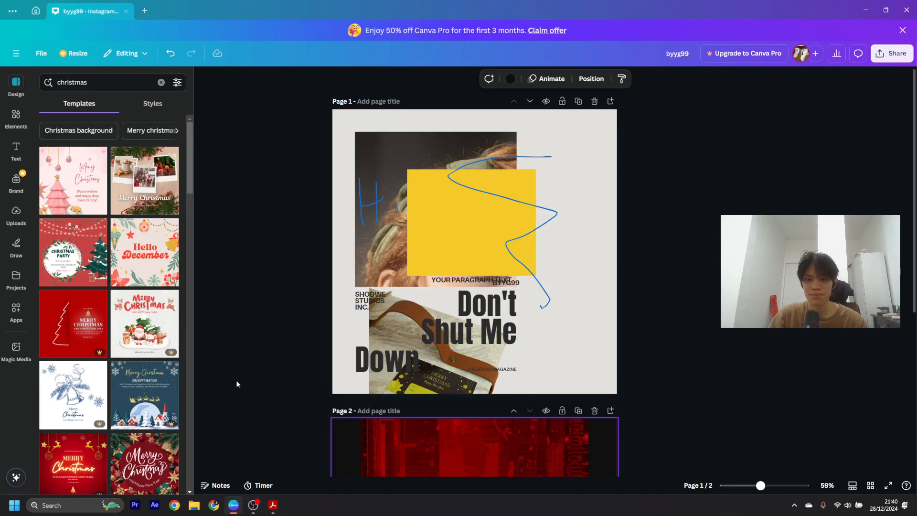
mouse_move(235, 505)
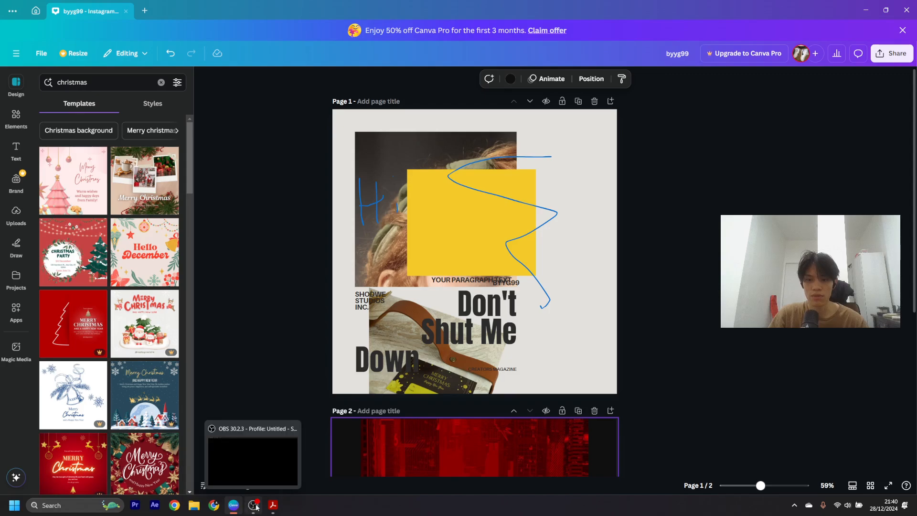
left_click(255, 505)
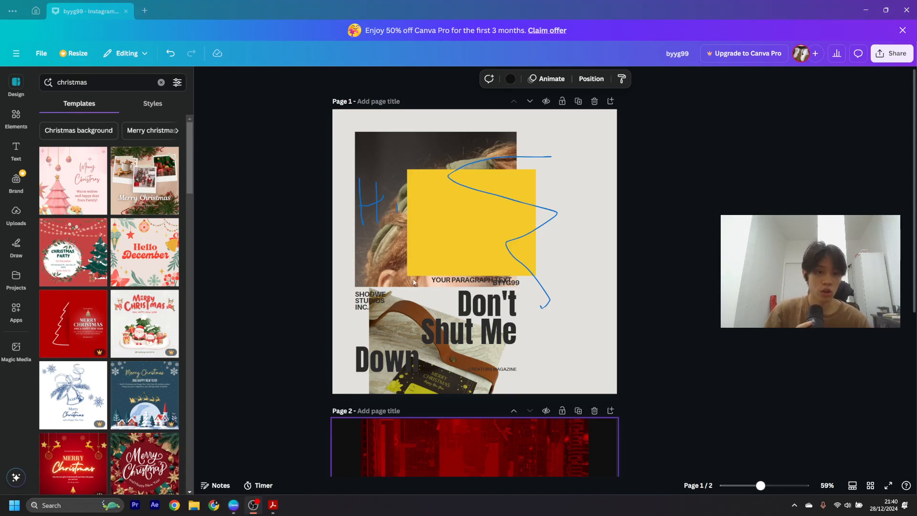